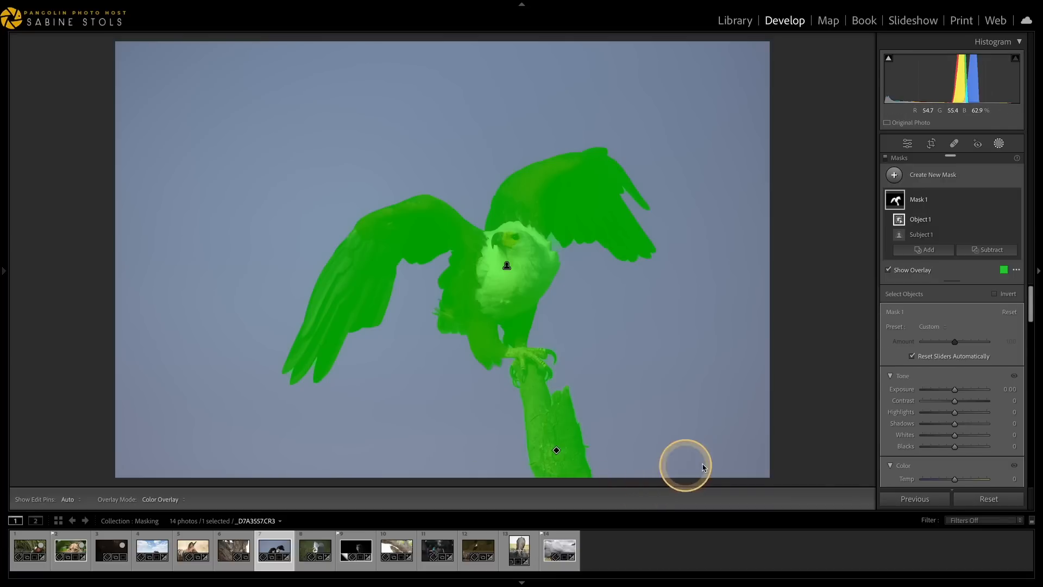
- Set the exposure to 0.34 and highlights to -15 on the mask over the eagle and tree stump, and raise the shadows slightly
drag(954, 390, 948, 412)
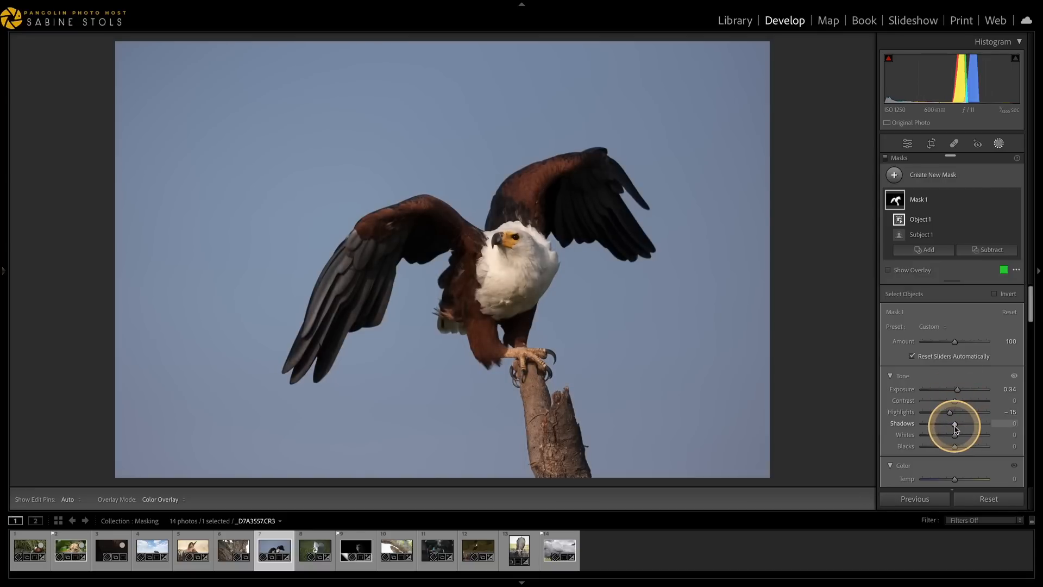
drag(960, 429, 960, 428)
- In the first photo of the collection, mask the adult bird with Select Subject and add the chick with a rectangular Objects selection
click(26, 543)
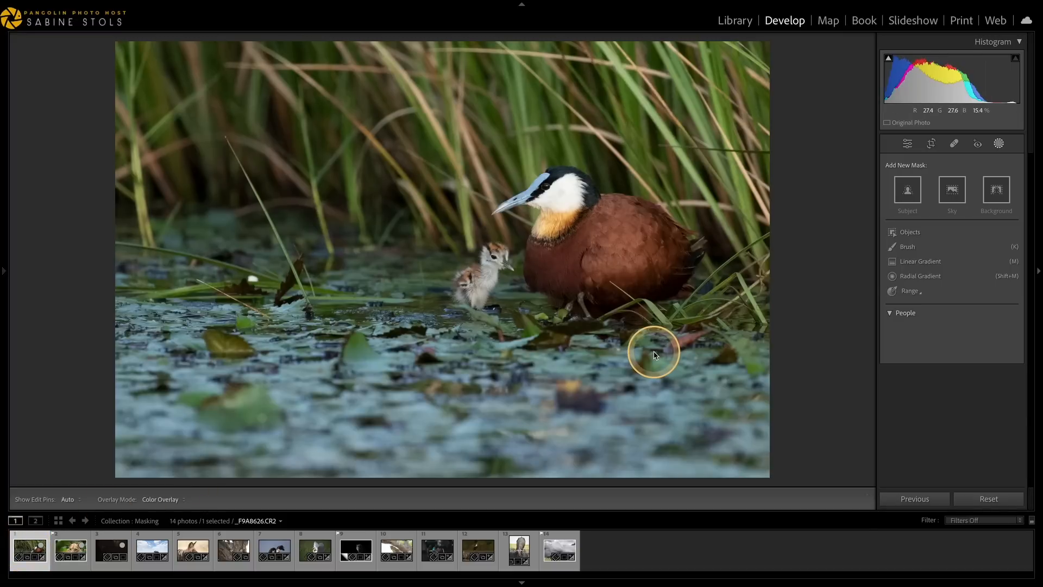
click(908, 191)
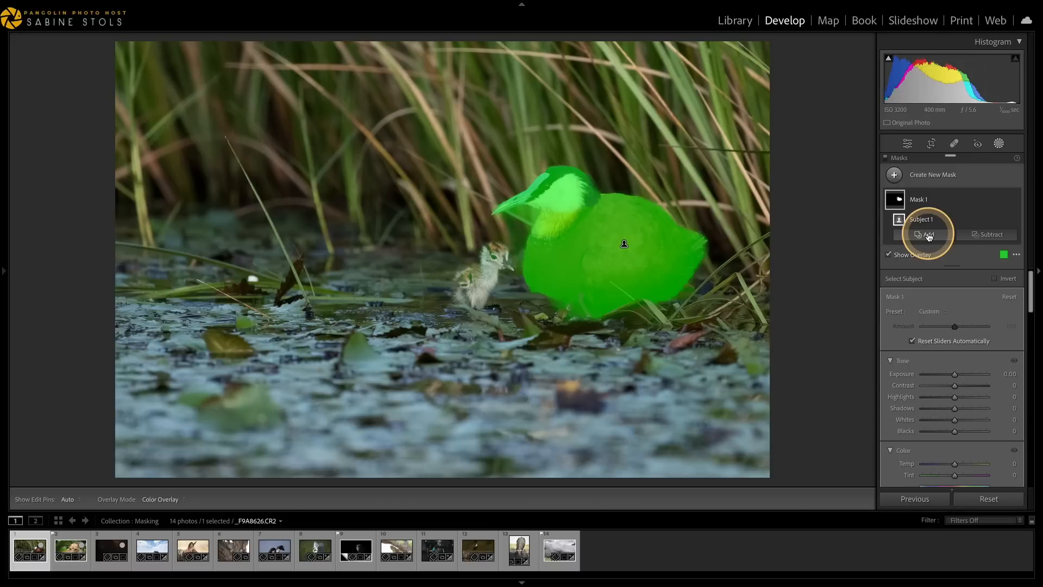
click(929, 235)
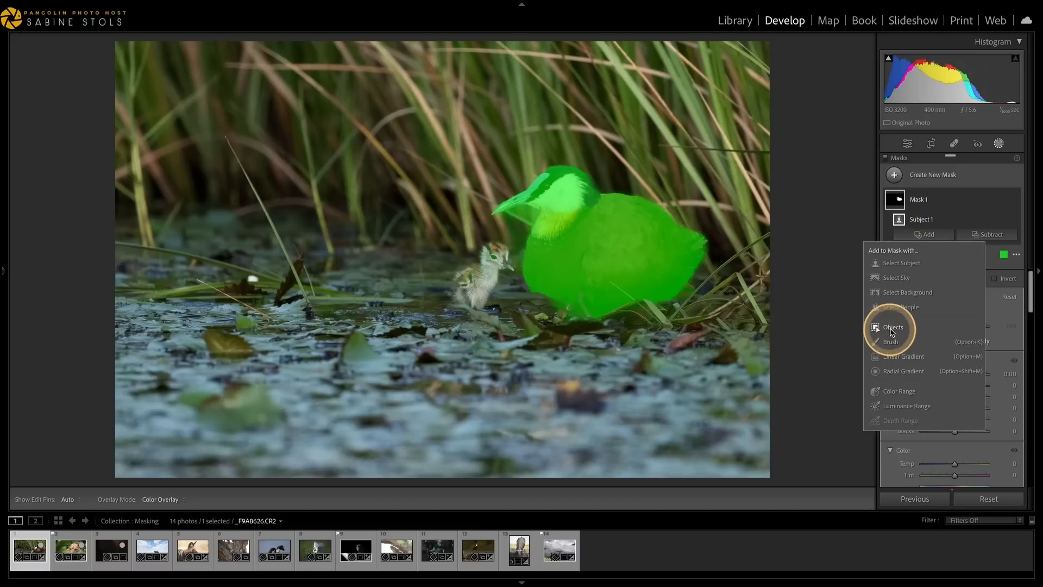
click(892, 328)
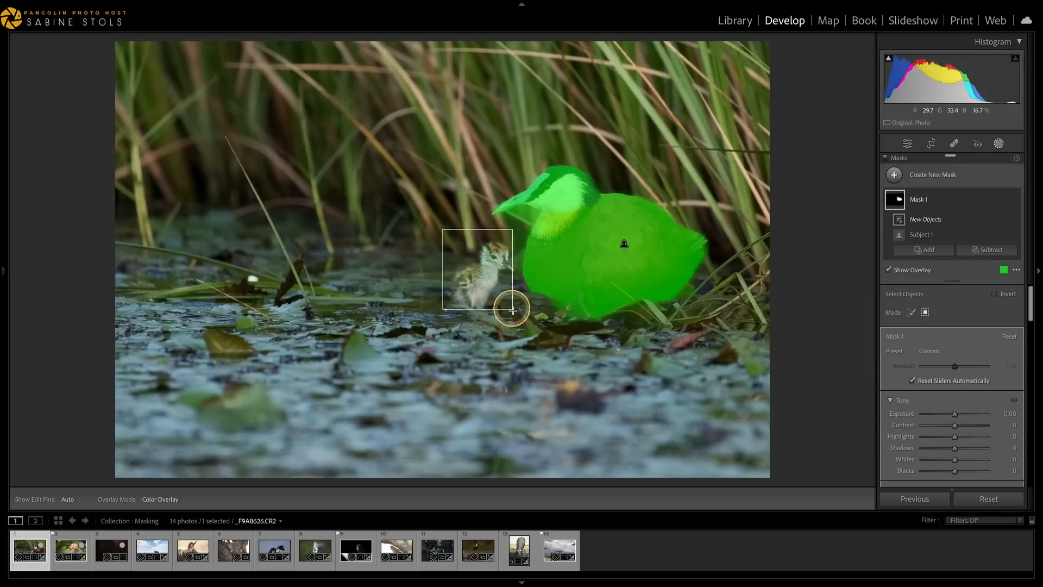
drag(512, 309, 514, 312)
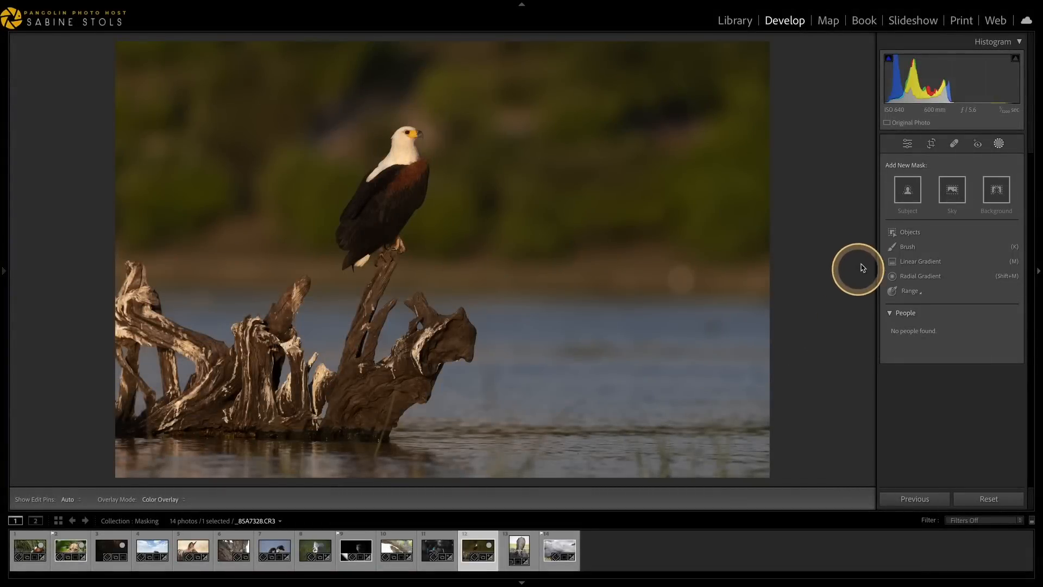
- Mask the perched eagle and driftwood with Select Subject, and add the unmasked far-left driftwood with a rectangular Objects selection
click(907, 191)
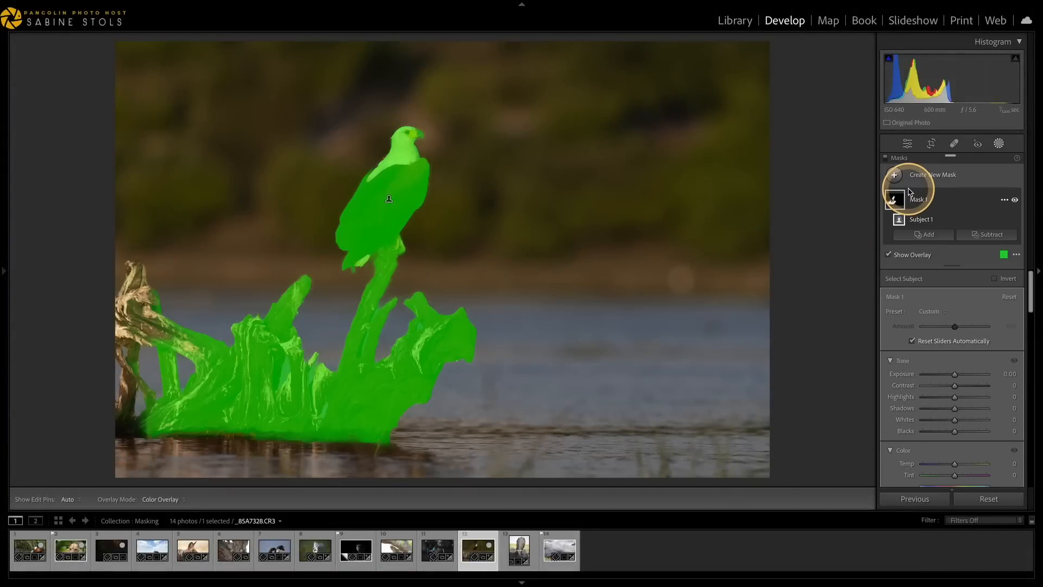
click(928, 236)
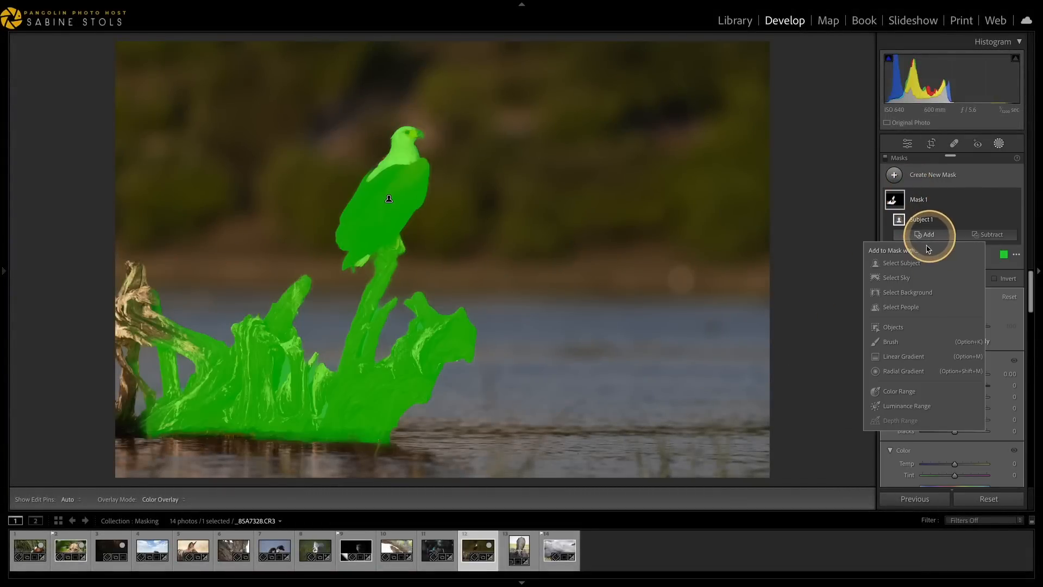
click(894, 327)
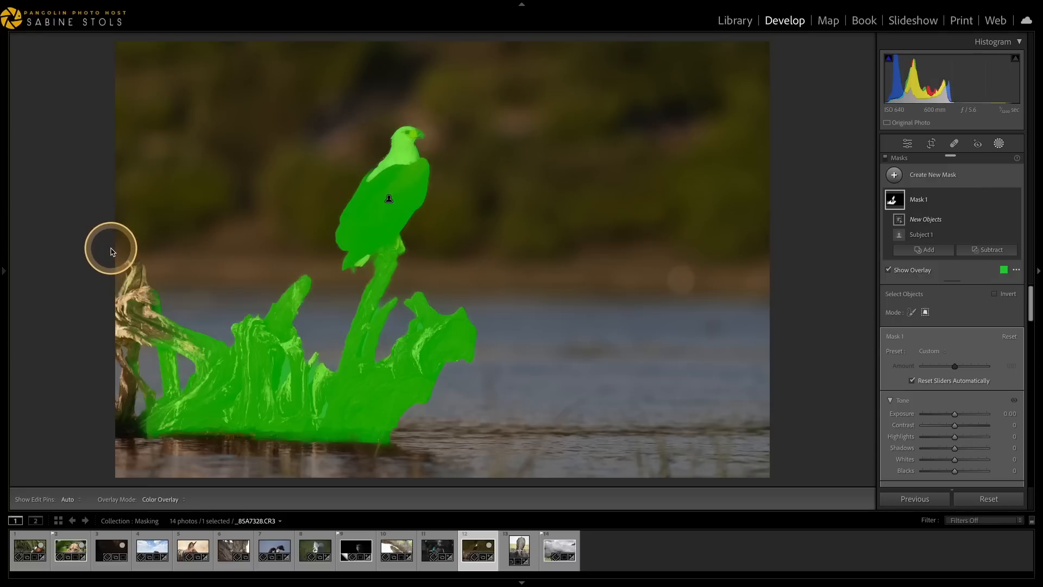
drag(116, 245, 212, 468)
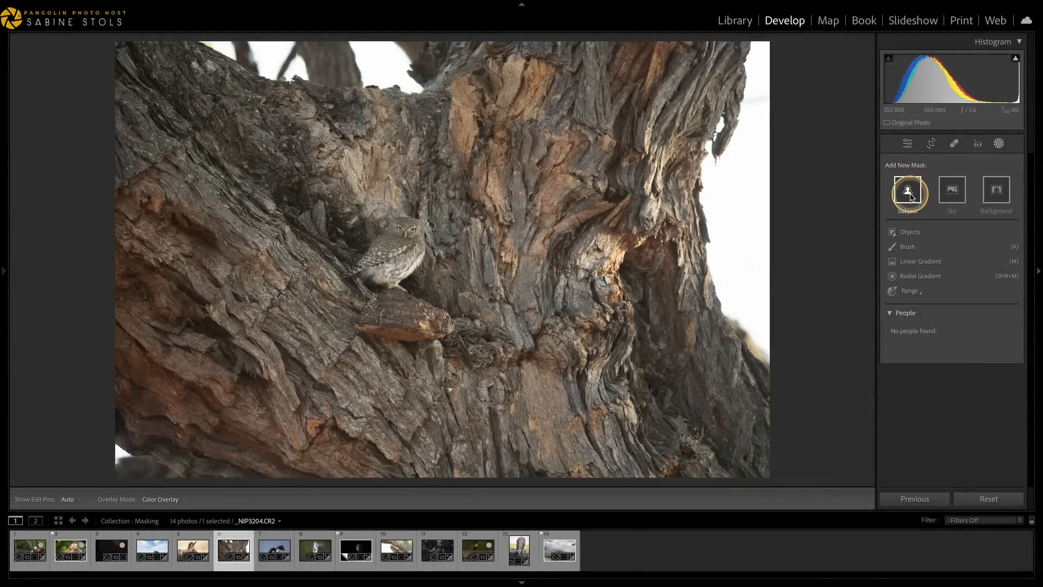
click(908, 191)
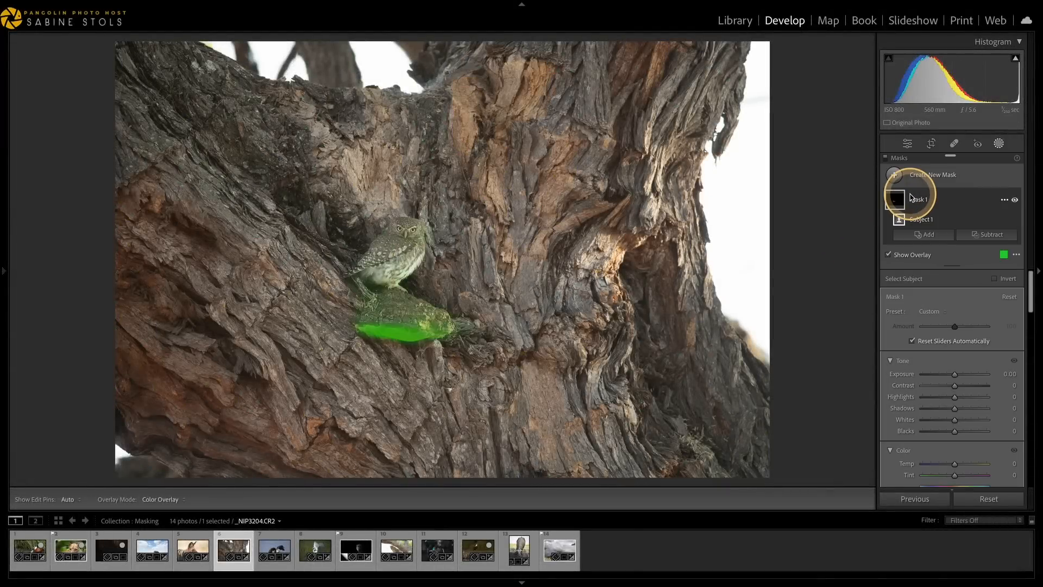
click(1004, 199)
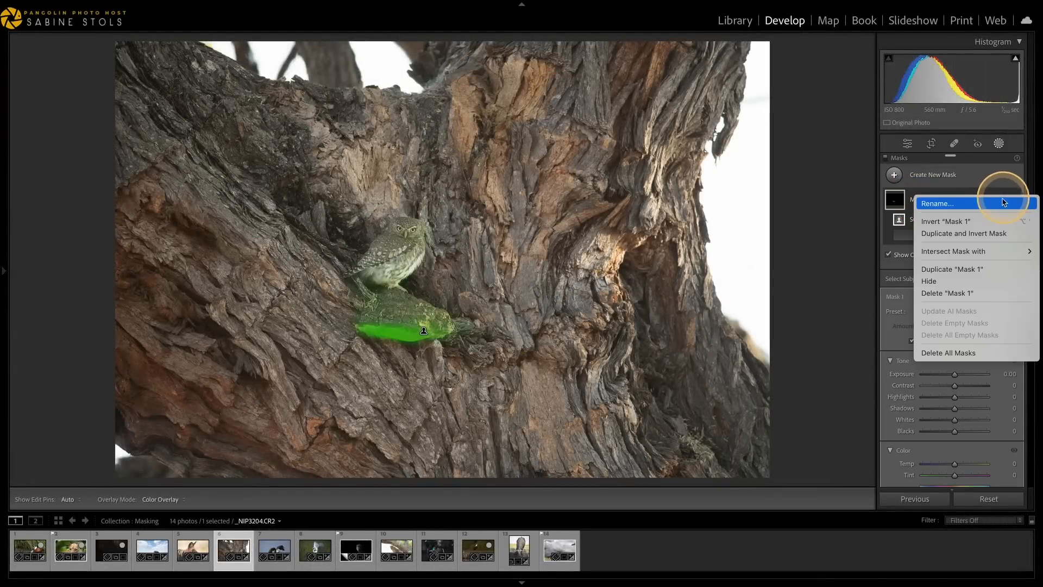
click(964, 294)
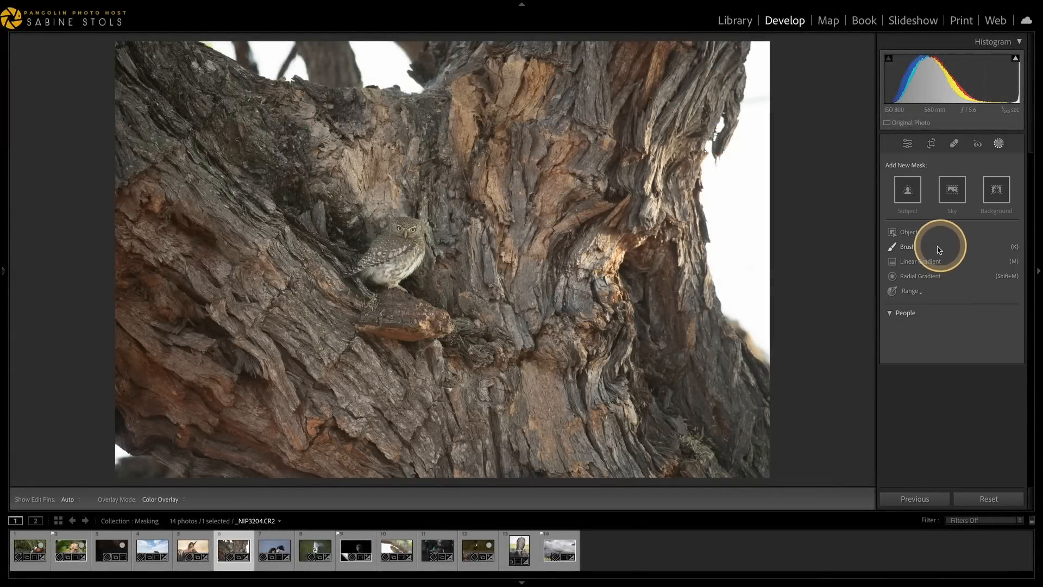
- Create an Objects mask on the owl by outlining it with a rectangle
click(915, 233)
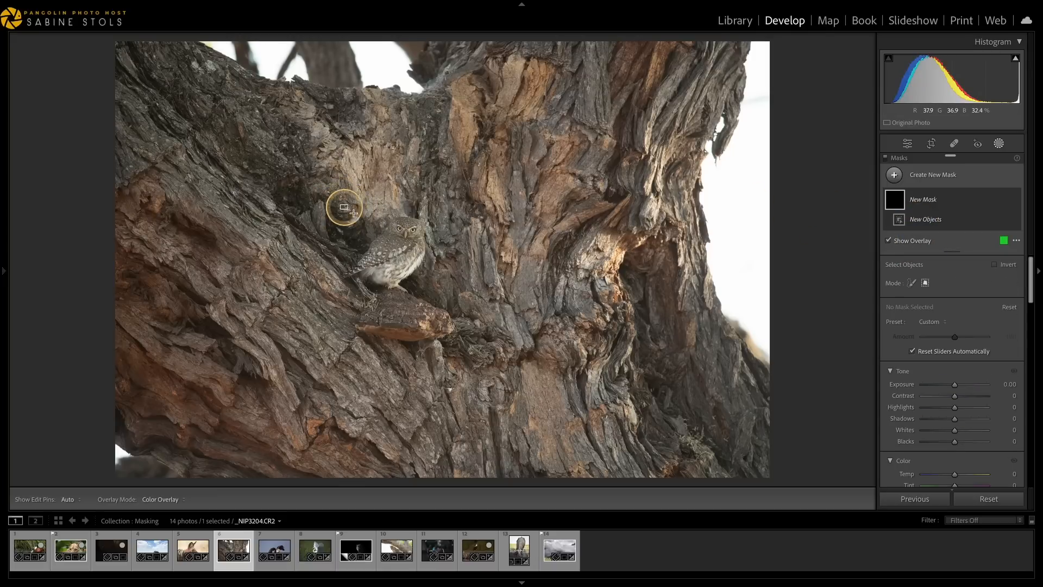
drag(436, 275, 441, 298)
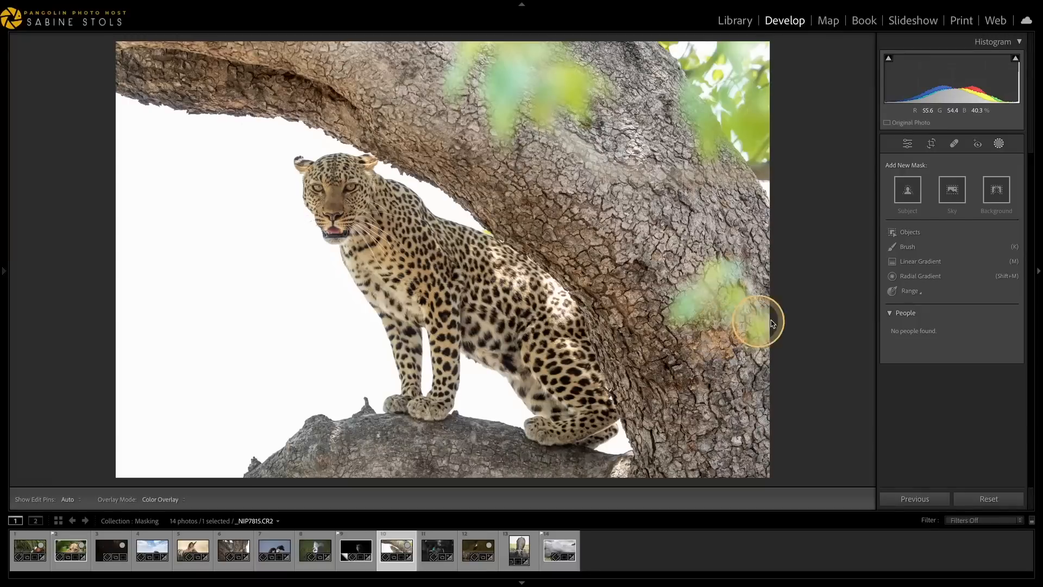
- Mask the leopard in the tree with Select Subject
click(907, 191)
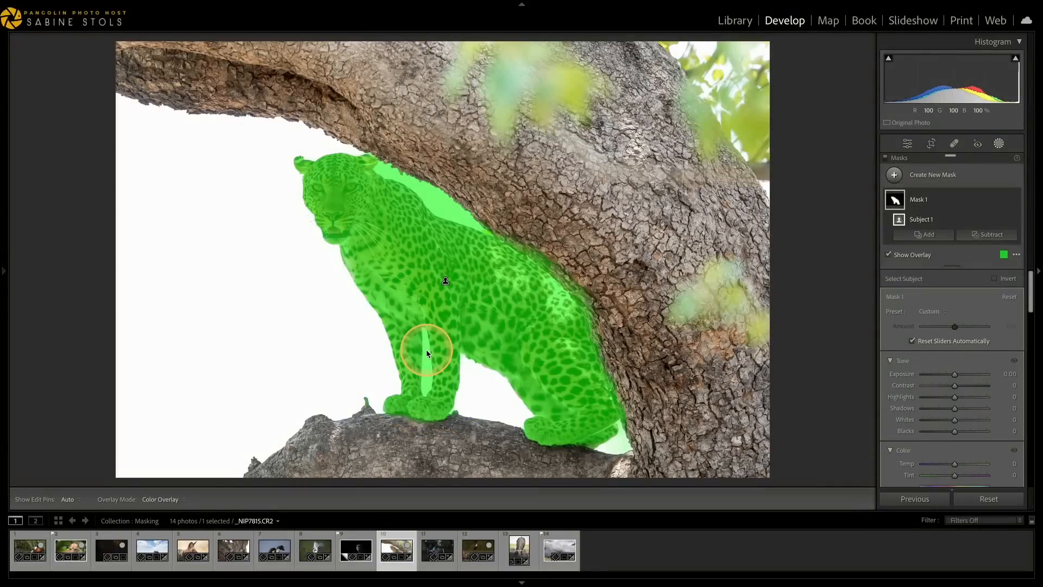
- Subtract the sky above the leopard's back and between its front legs from the mask with a Brush
click(989, 235)
click(964, 346)
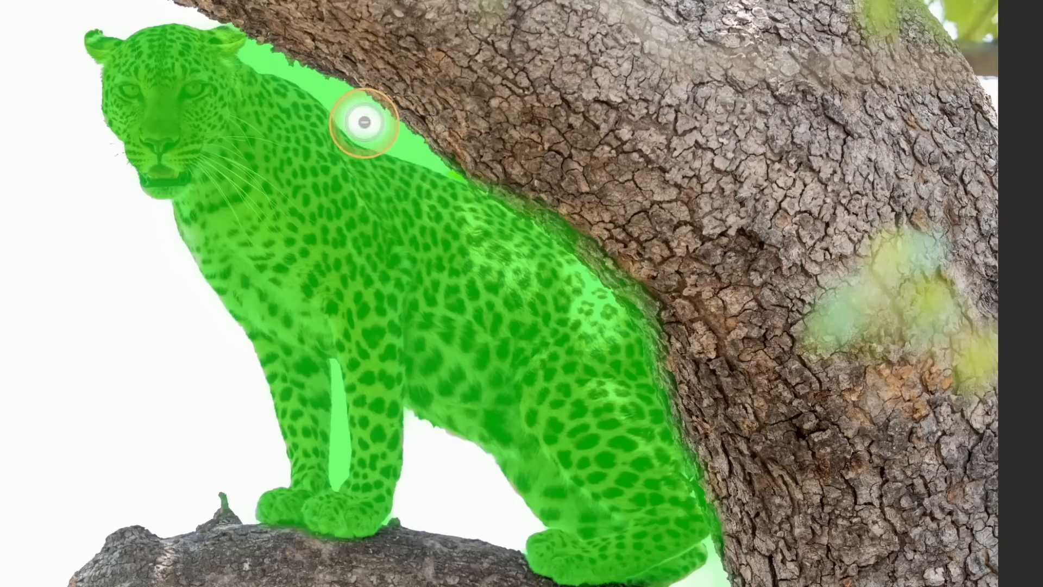
mouse_move(364, 123)
mouse_down()
mouse_move(343, 88)
mouse_move(371, 119)
mouse_move(455, 167)
mouse_move(242, 42)
mouse_up()
mouse_move(303, 454)
mouse_down()
mouse_move(332, 458)
mouse_move(335, 471)
mouse_move(342, 438)
mouse_move(341, 381)
mouse_move(317, 365)
mouse_up()
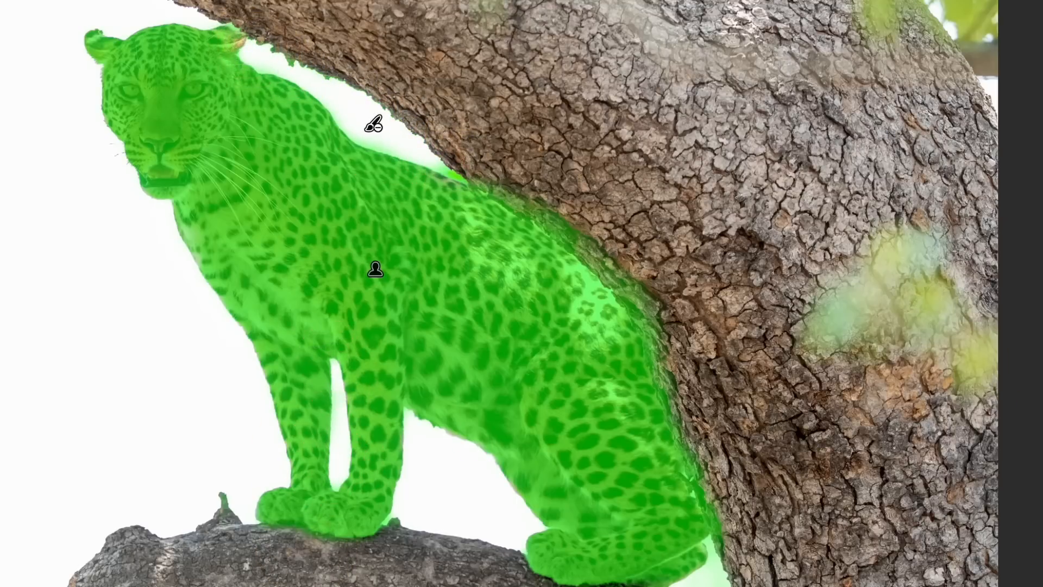
- Subtract the sky from the leopard mask with Select Sky
click(994, 238)
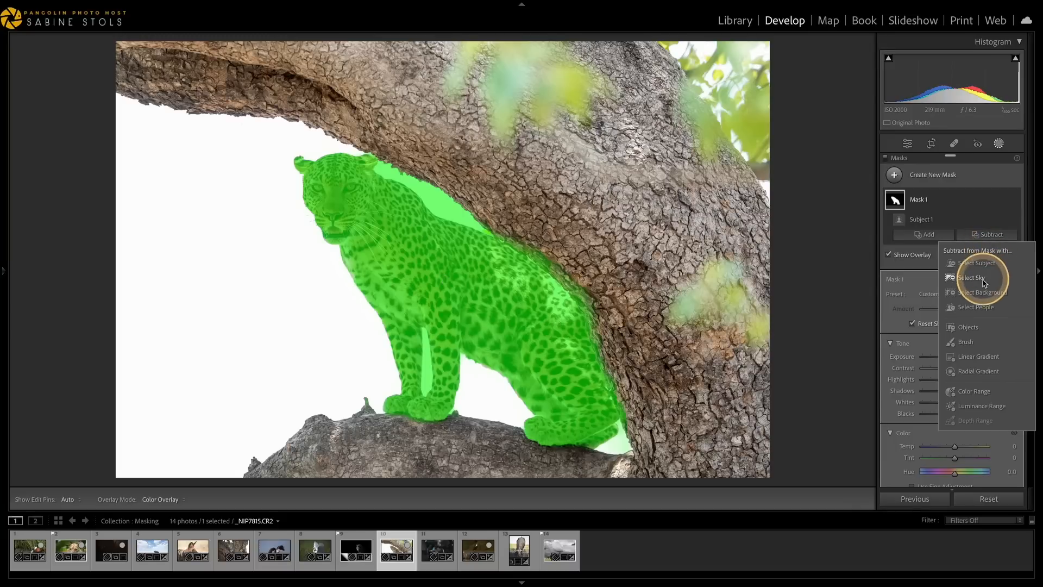
click(972, 279)
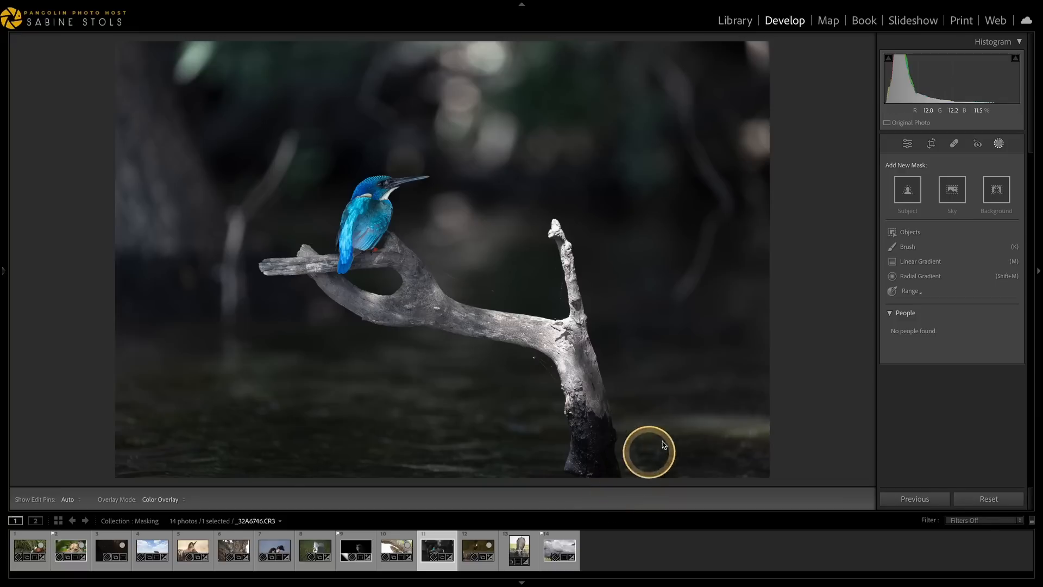
- Mask the kingfisher and its branch with Select Subject, and subtract the right-hand part of the branch with a rectangular Objects selection
click(908, 191)
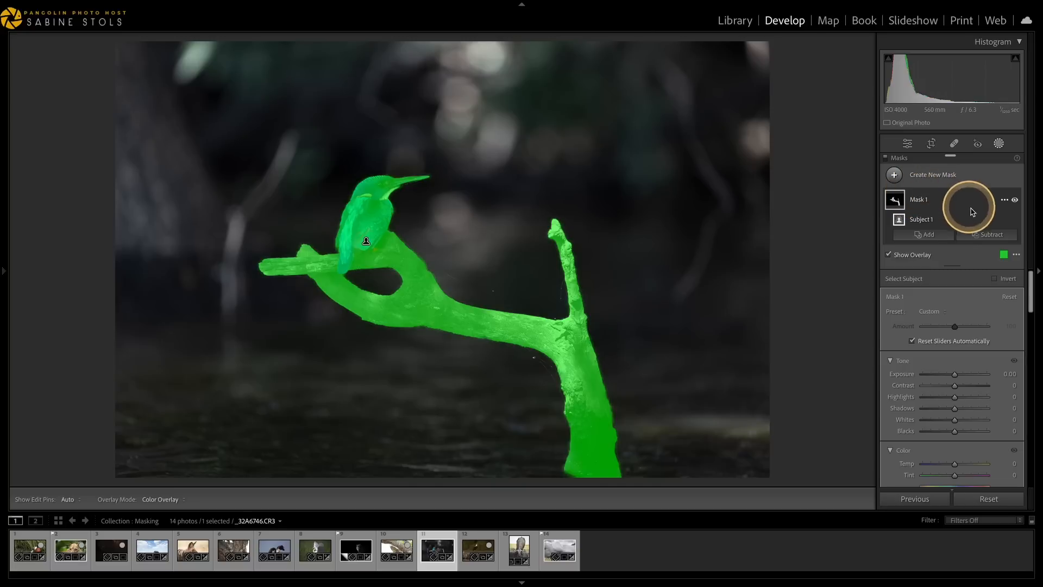
click(991, 237)
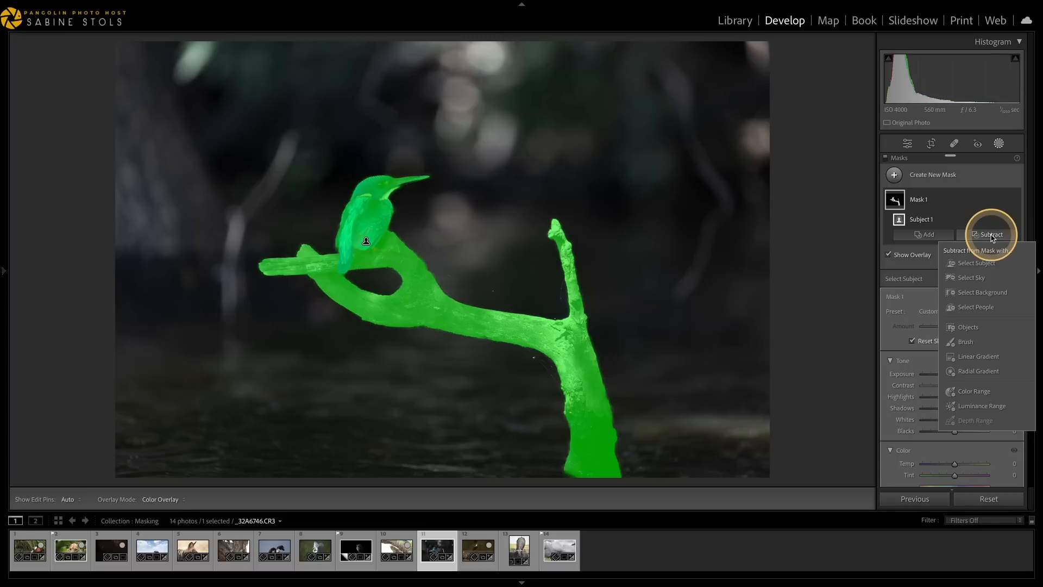
click(968, 328)
drag(503, 202, 619, 478)
- Set the kingfisher mask's exposure to 0.40, highlights to -16 and shadows to 18, with the overlay hidden
drag(955, 389, 958, 389)
key(o)
drag(961, 424, 961, 424)
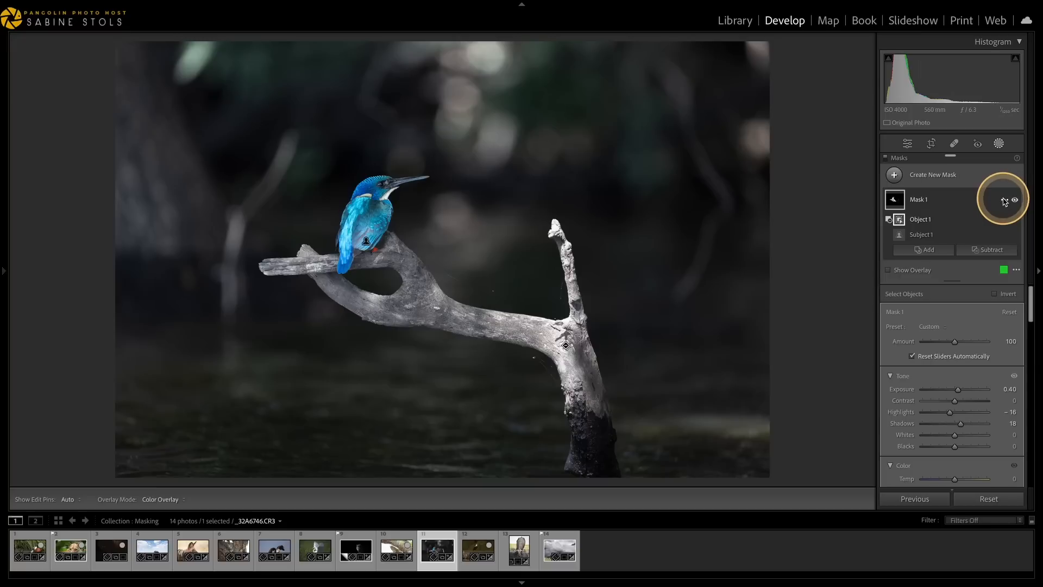
- Duplicate and invert the kingfisher mask, Mask 1
click(1003, 200)
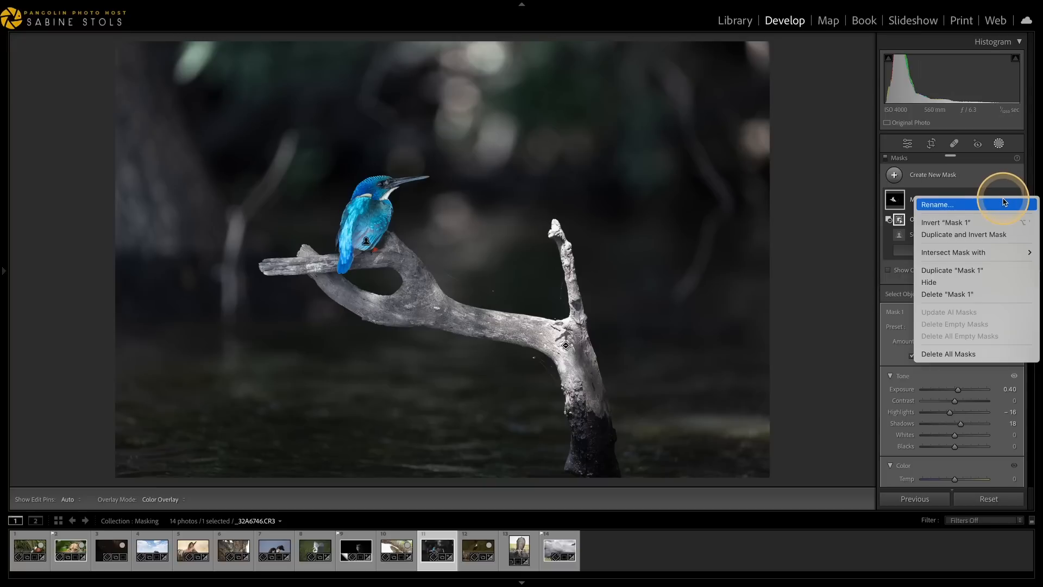
click(976, 235)
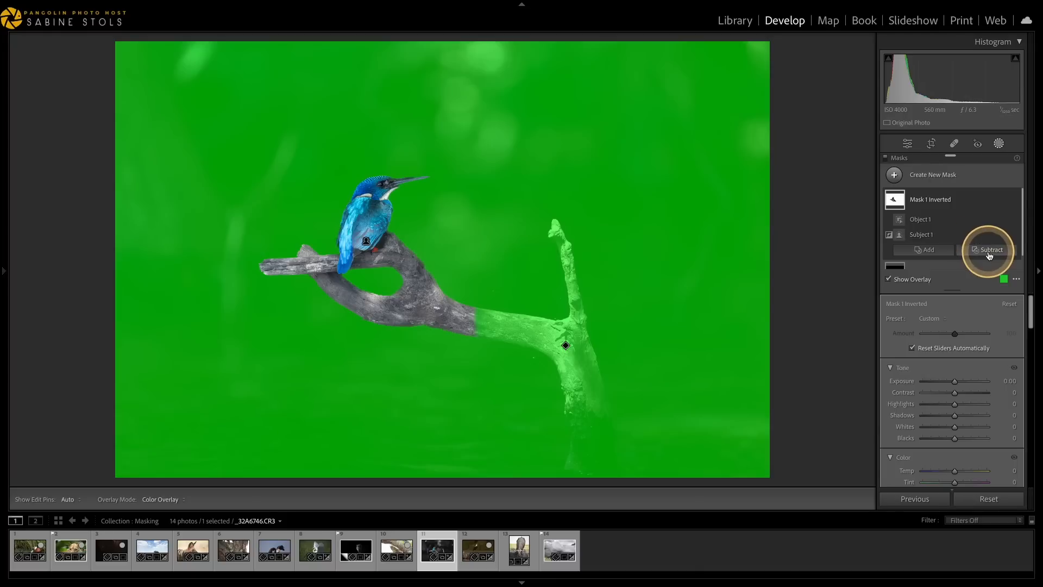
- Subtract the background from the inverted mask and darken the remaining branch area slightly
click(989, 249)
click(986, 310)
drag(954, 422, 951, 400)
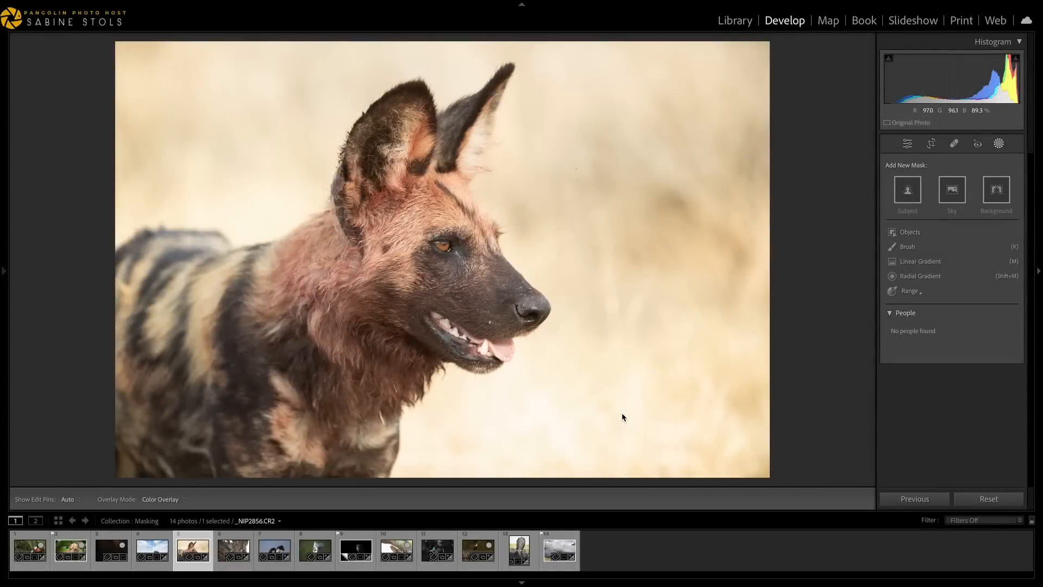
- Draw a large radial gradient mask centred on the wild dog's face and set its exposure to -1.14
click(658, 158)
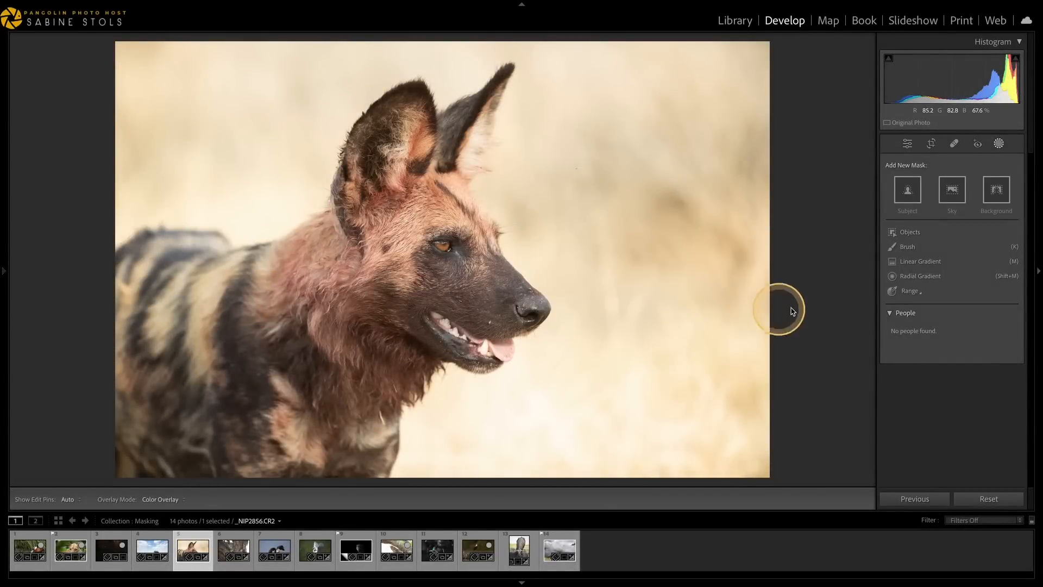
click(931, 282)
drag(374, 198, 728, 503)
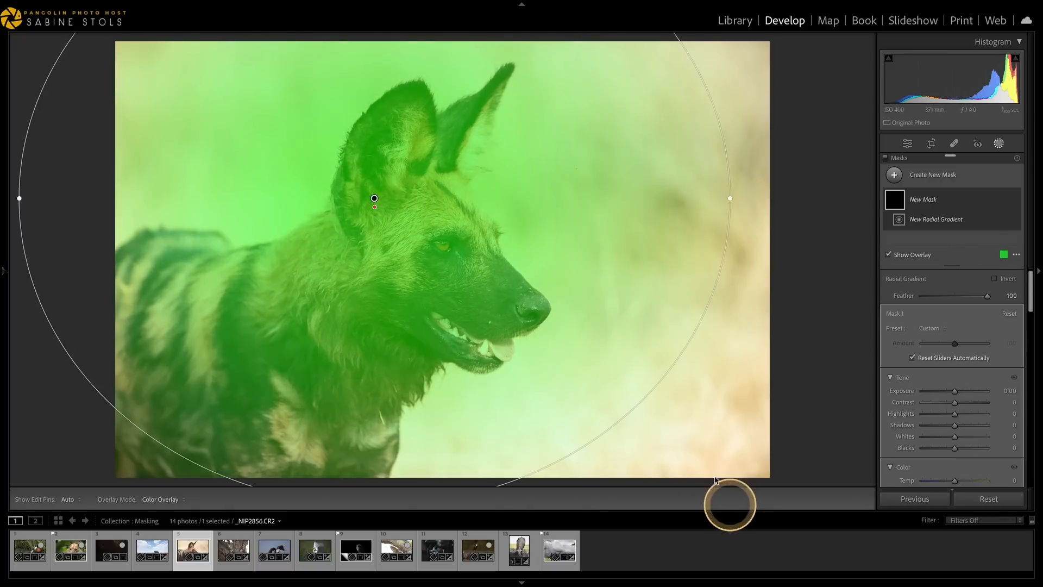
drag(605, 322, 676, 391)
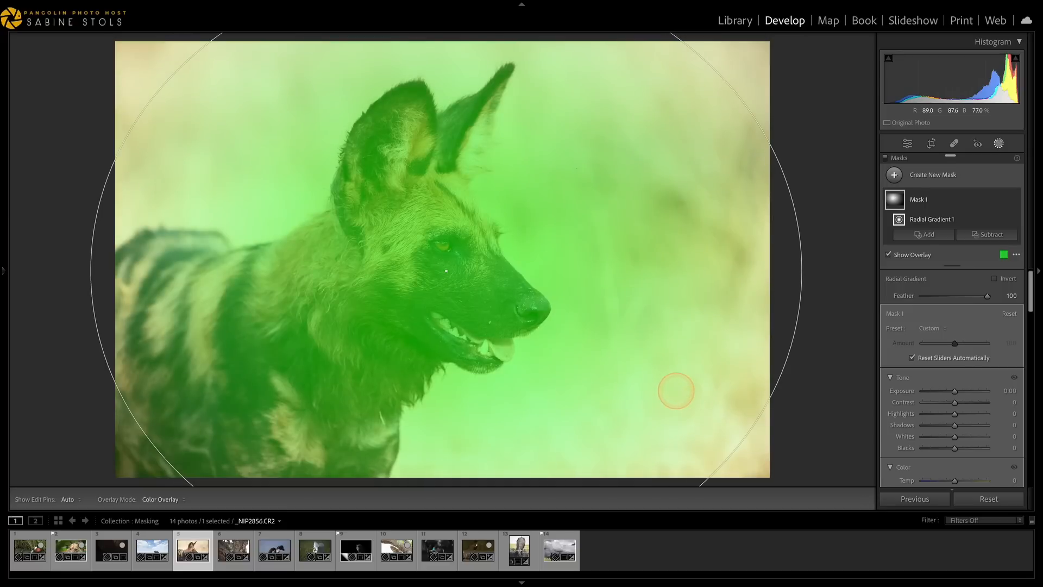
drag(955, 391, 946, 395)
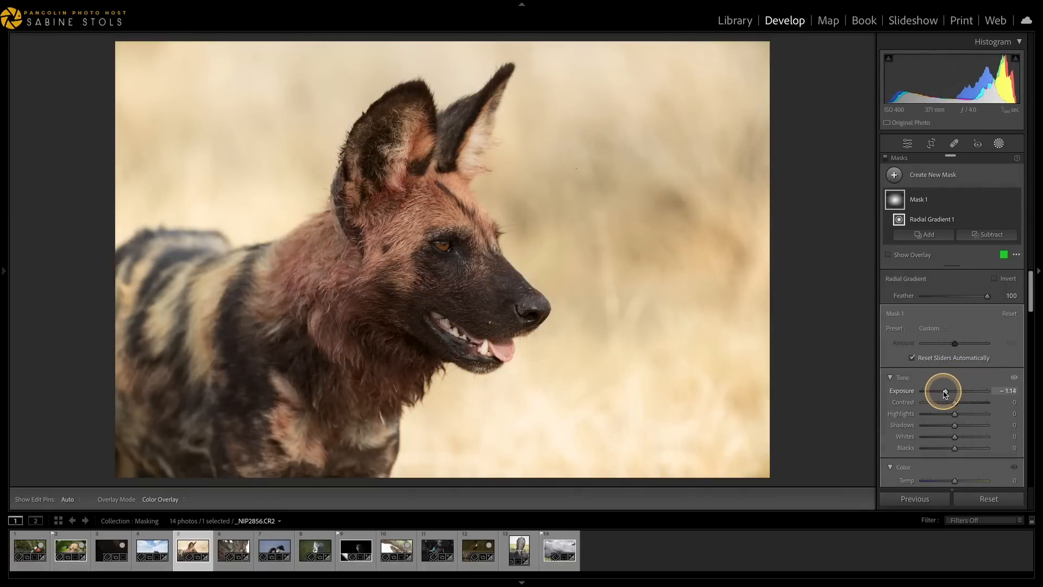
- Subtract the subject from the wild dog's radial gradient mask and shift the gradient's centre toward the muzzle
click(986, 236)
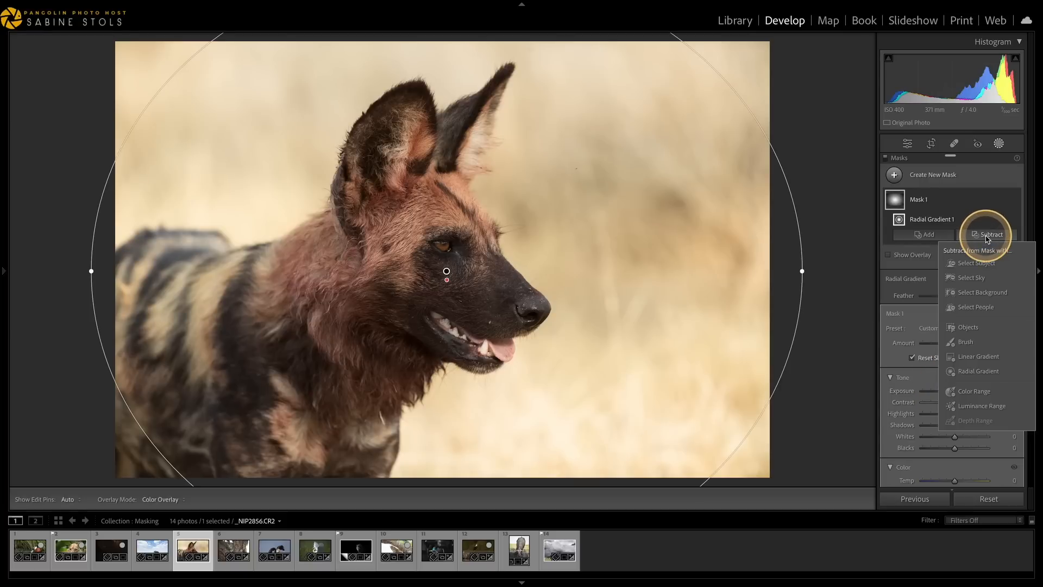
click(978, 263)
click(441, 269)
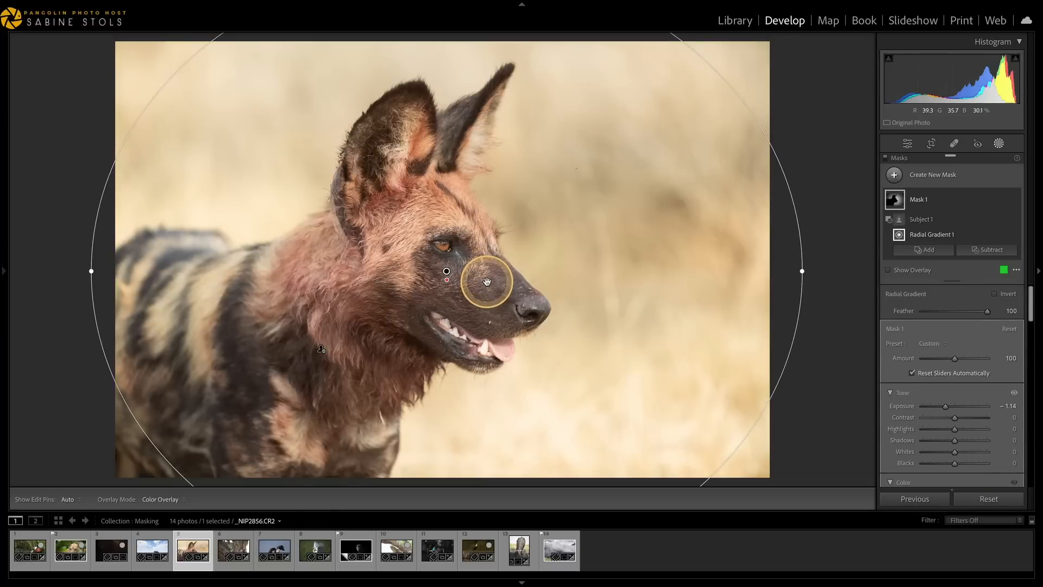
drag(486, 282, 517, 272)
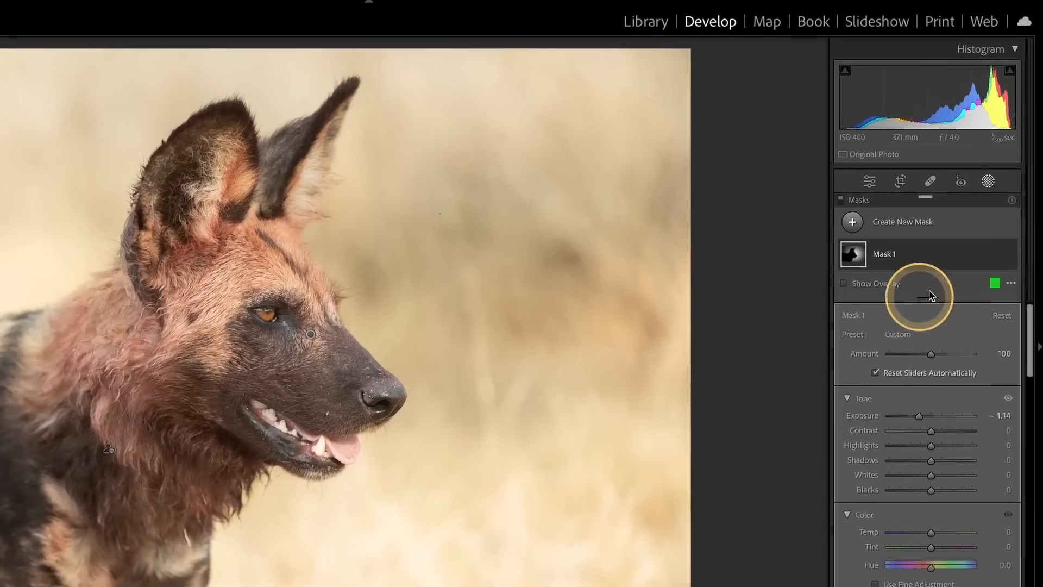
- Examine the intersect options for the wild dog's Mask 1 and the intersect alternative to adding or subtracting a component
mouse_move(999, 201)
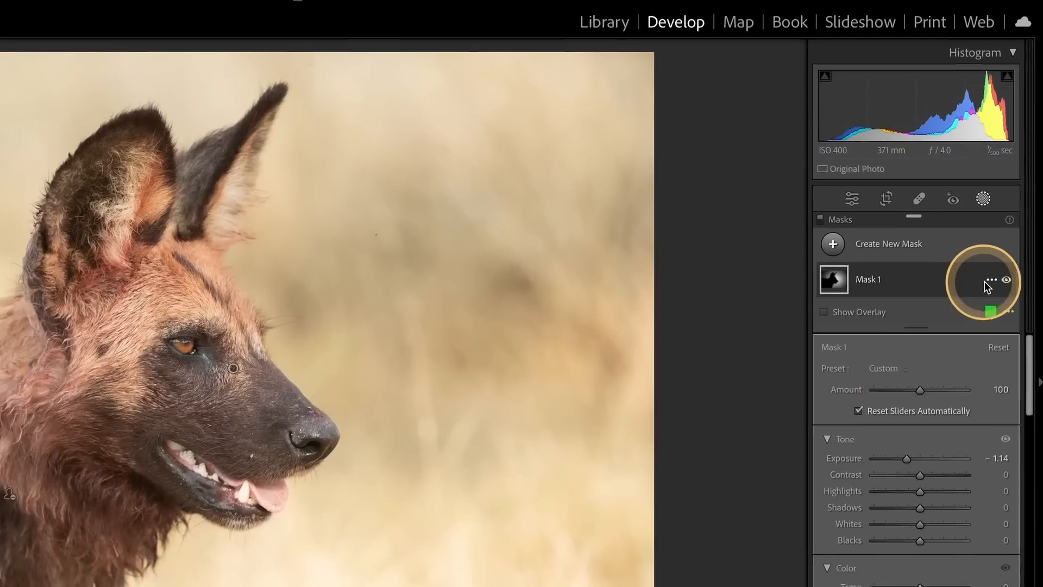
click(984, 280)
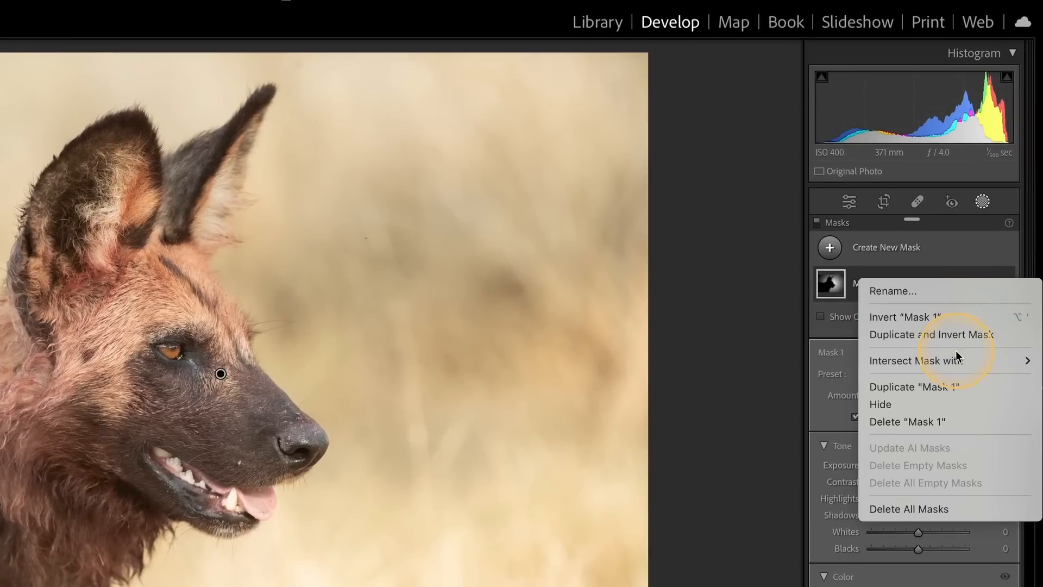
mouse_move(938, 363)
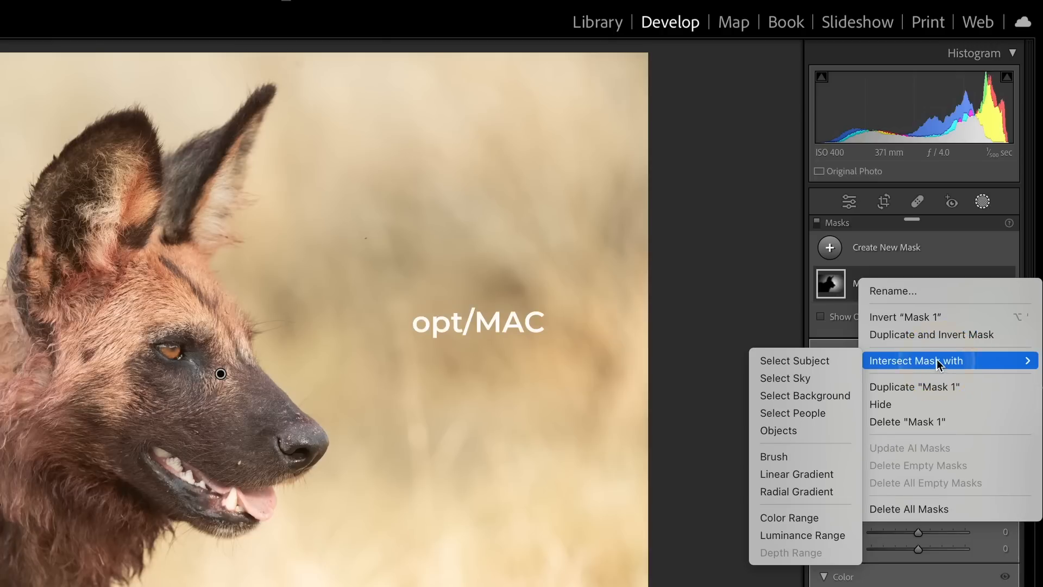
click(947, 274)
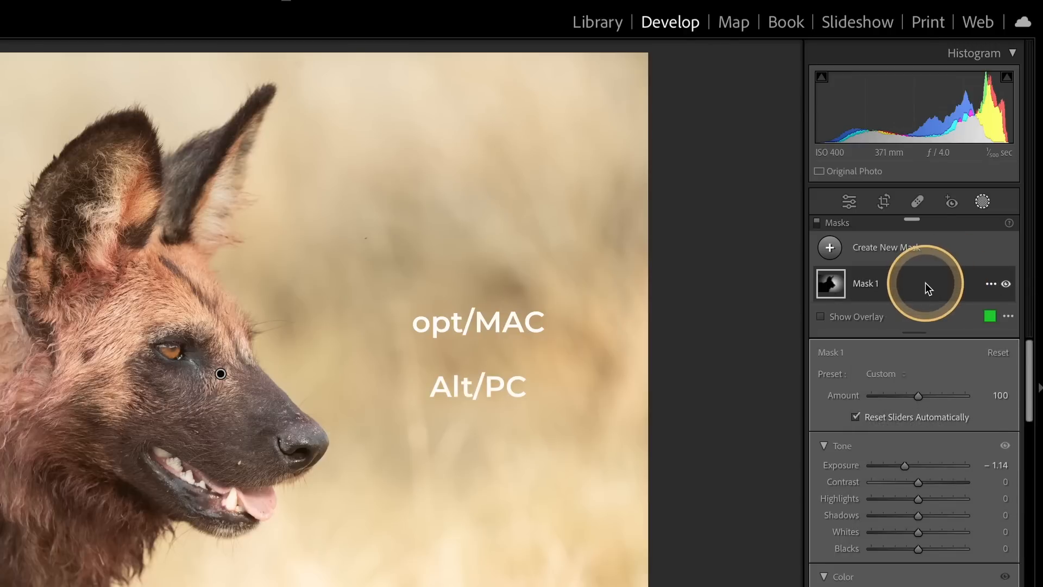
click(925, 283)
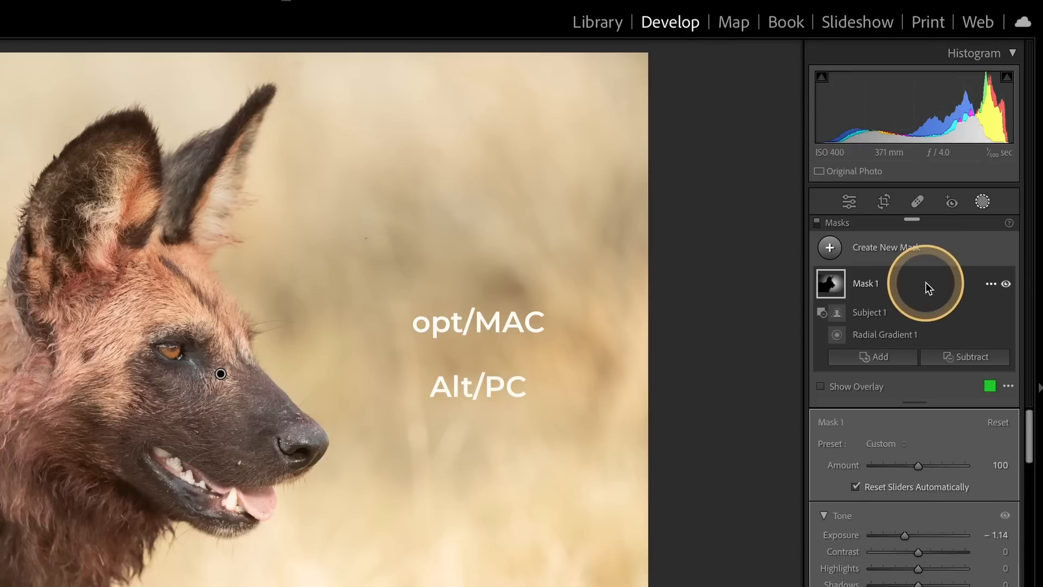
key(alt)
alt+click(928, 358)
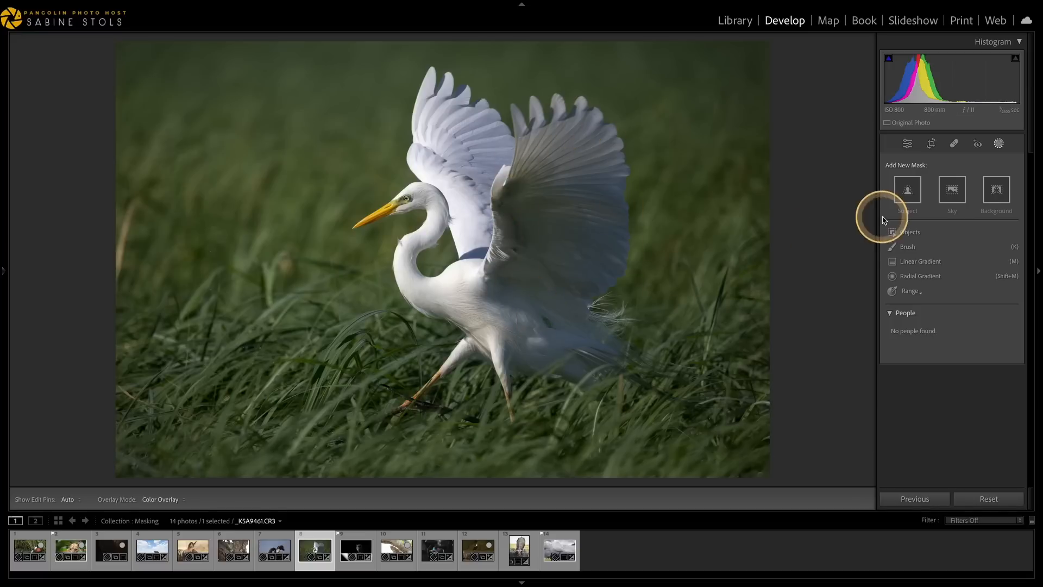
- Brush a mask over the egret's shaded wing and tail, set its exposure to 0.60 and show the overlay
click(904, 249)
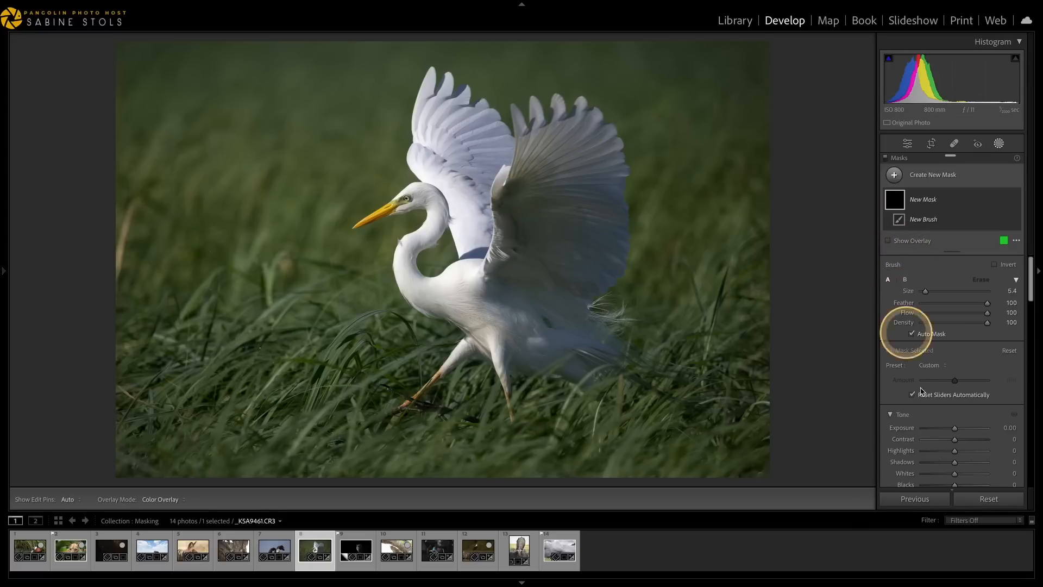
mouse_move(628, 246)
mouse_down()
mouse_move(496, 256)
mouse_move(576, 103)
mouse_move(614, 165)
mouse_move(611, 273)
mouse_move(587, 335)
mouse_move(678, 389)
mouse_move(510, 326)
mouse_up()
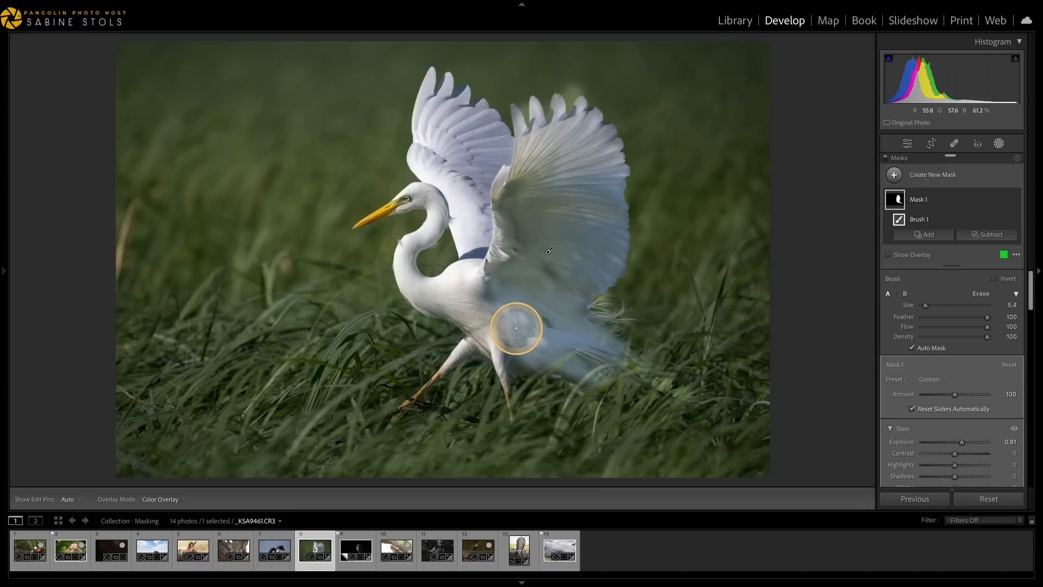
drag(962, 442, 960, 446)
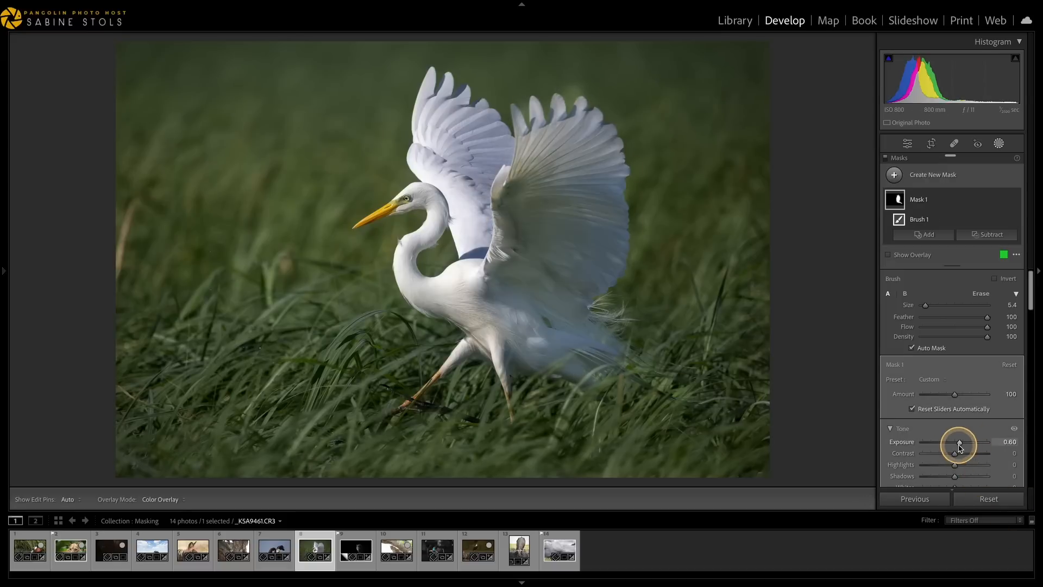
click(888, 255)
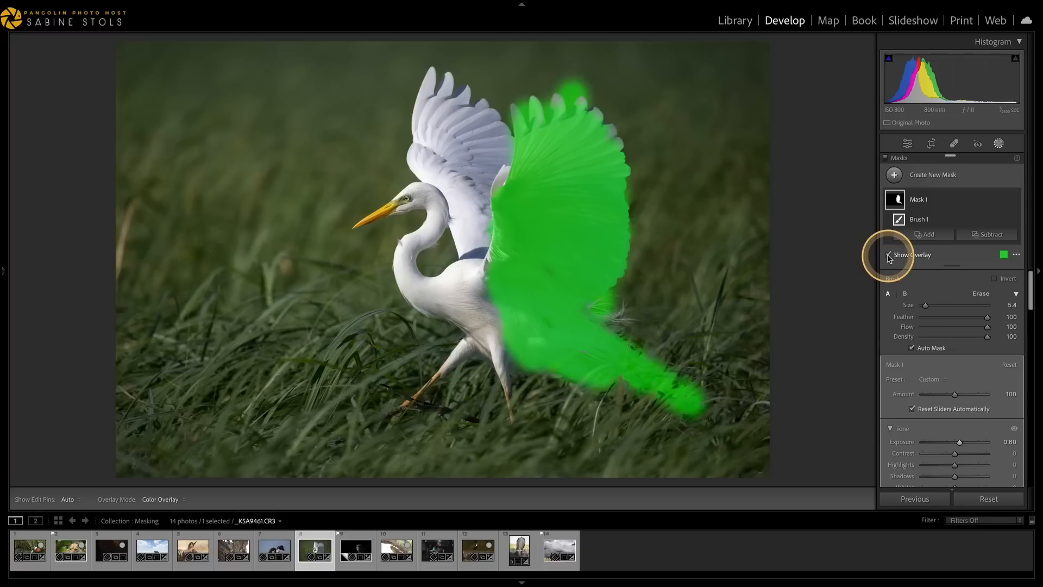
- Delete the brushed wing mask, Mask 1, from the egret photo
mouse_move(1004, 202)
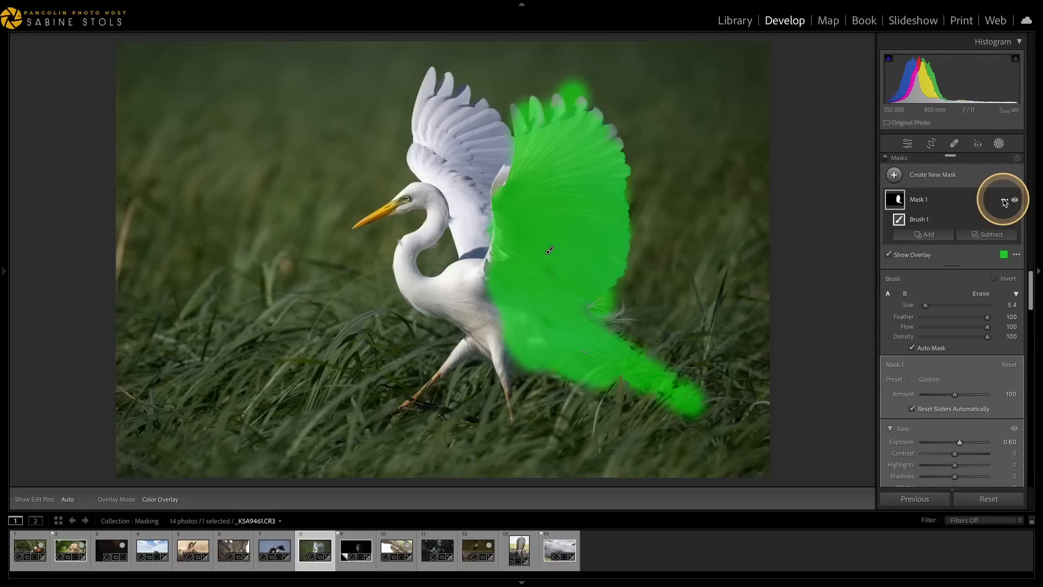
click(1004, 202)
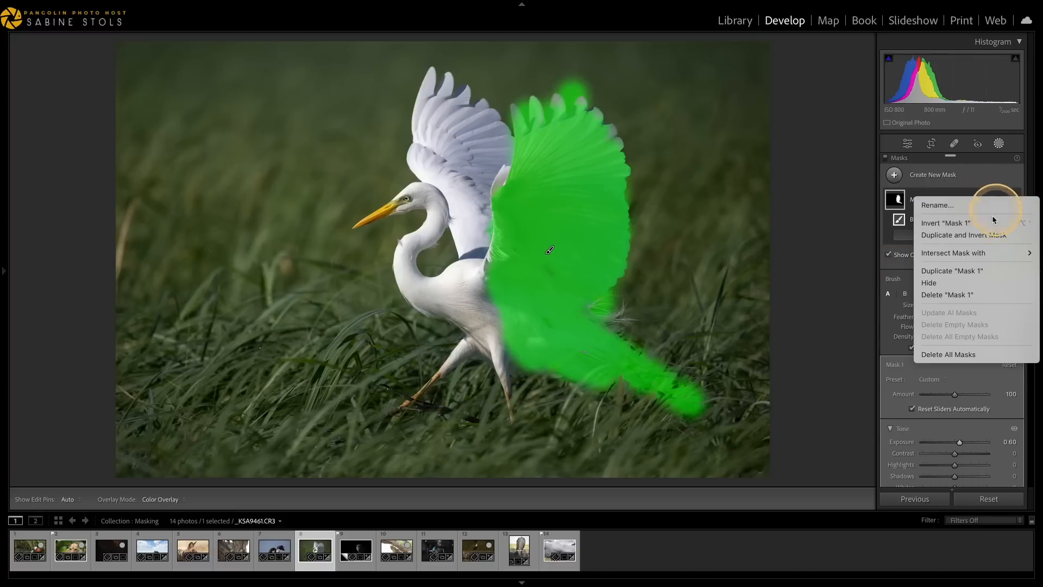
click(960, 296)
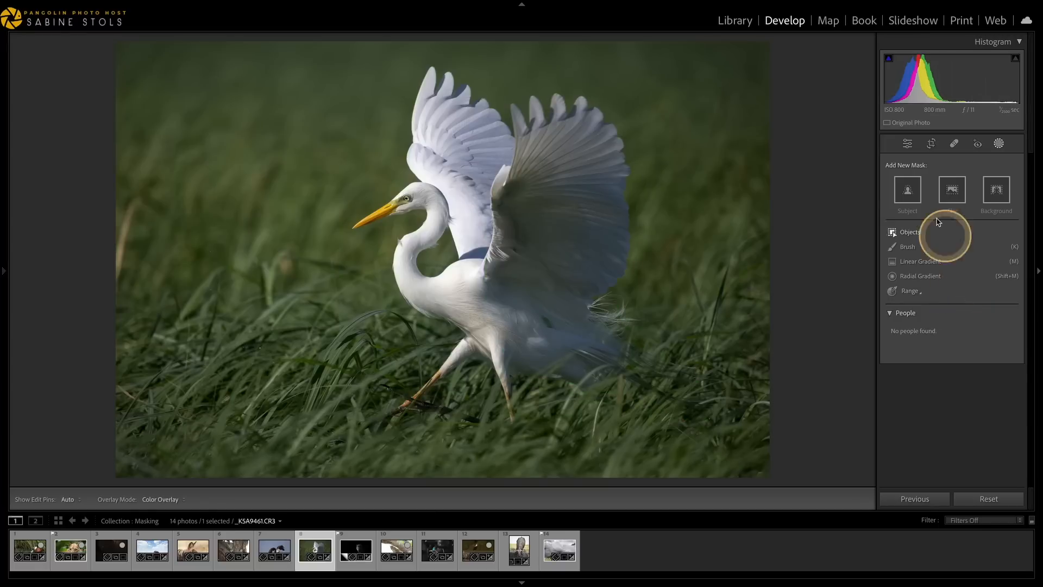
- Create a subject mask for the egret and intersect it with a brush painted over the shaded wing and tail
click(907, 190)
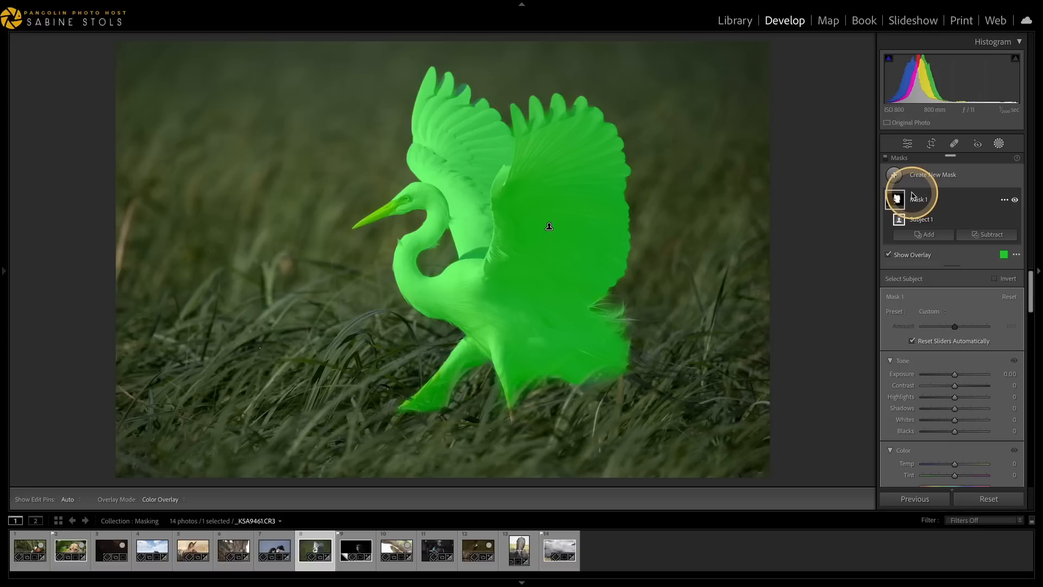
click(1004, 199)
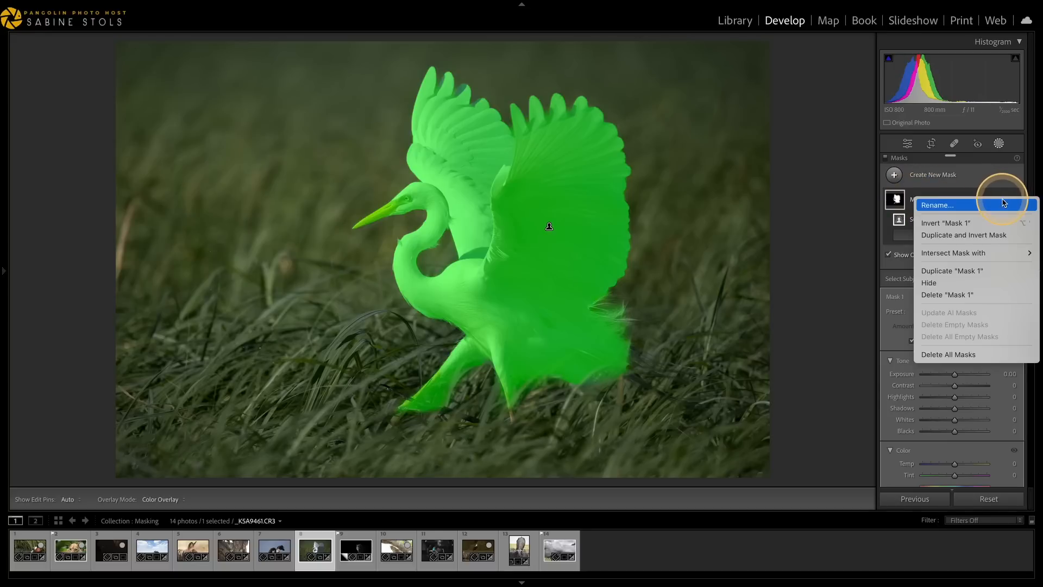
mouse_move(976, 253)
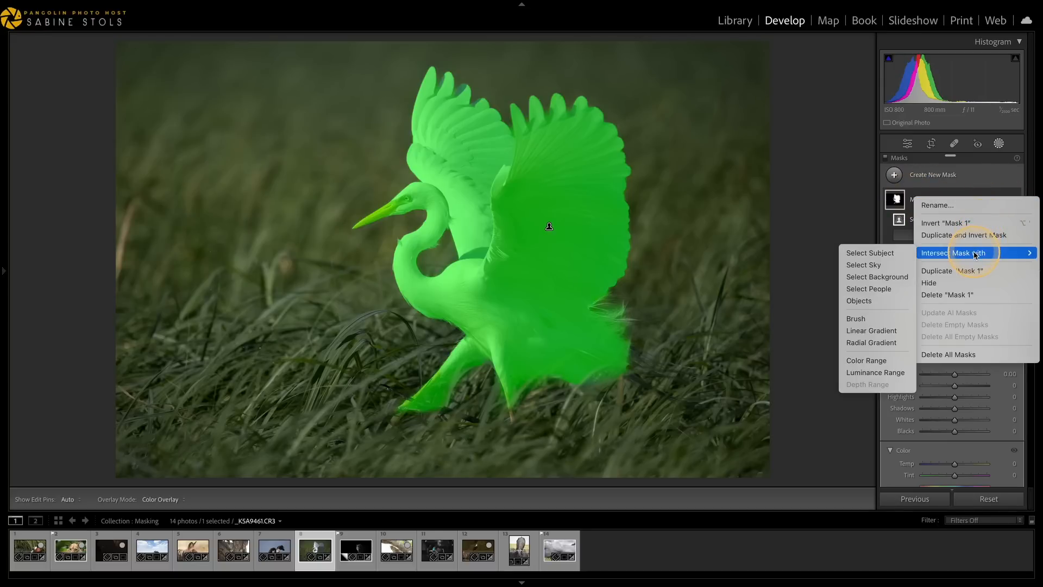
click(862, 318)
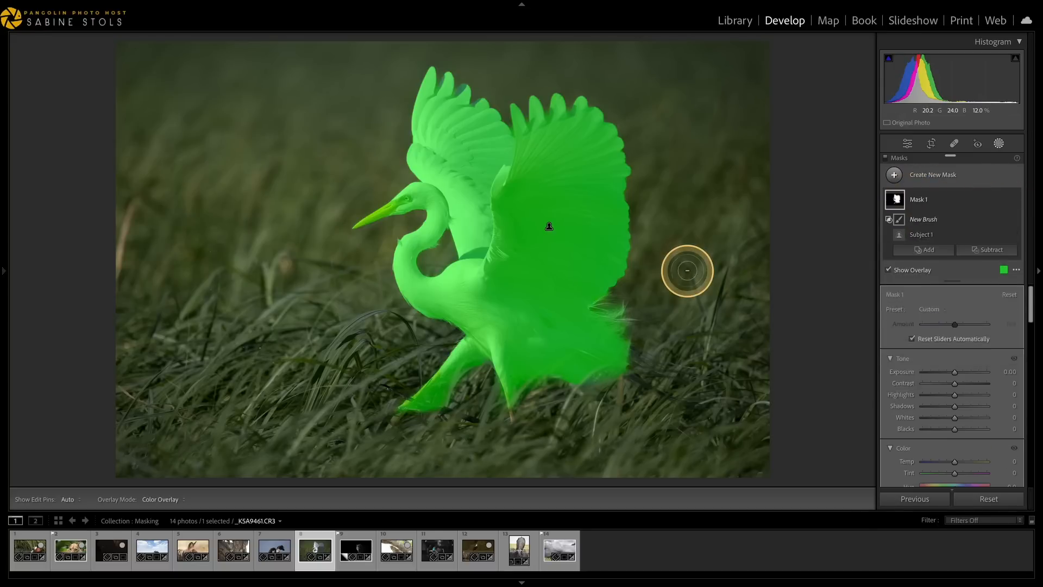
key(h)
mouse_move(539, 169)
mouse_down()
mouse_move(521, 195)
mouse_move(527, 182)
mouse_move(505, 195)
mouse_move(532, 51)
mouse_move(640, 80)
mouse_move(666, 158)
mouse_move(591, 233)
mouse_move(584, 210)
mouse_move(589, 284)
mouse_move(563, 349)
mouse_move(547, 350)
mouse_up()
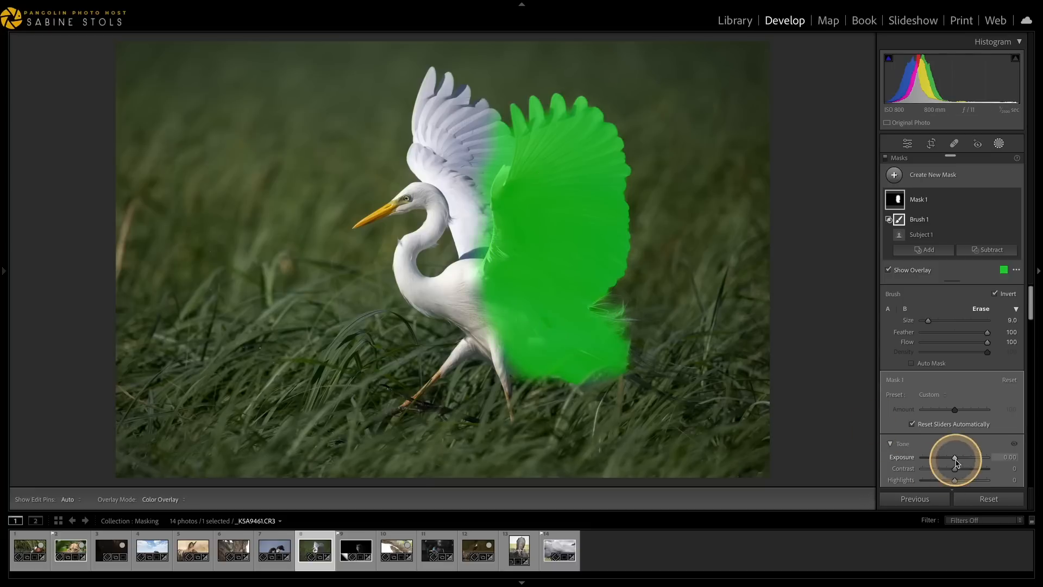
- Set the egret wing mask's exposure to 0.61 and review the brush, subject and combined mask areas
drag(954, 458, 959, 461)
click(886, 158)
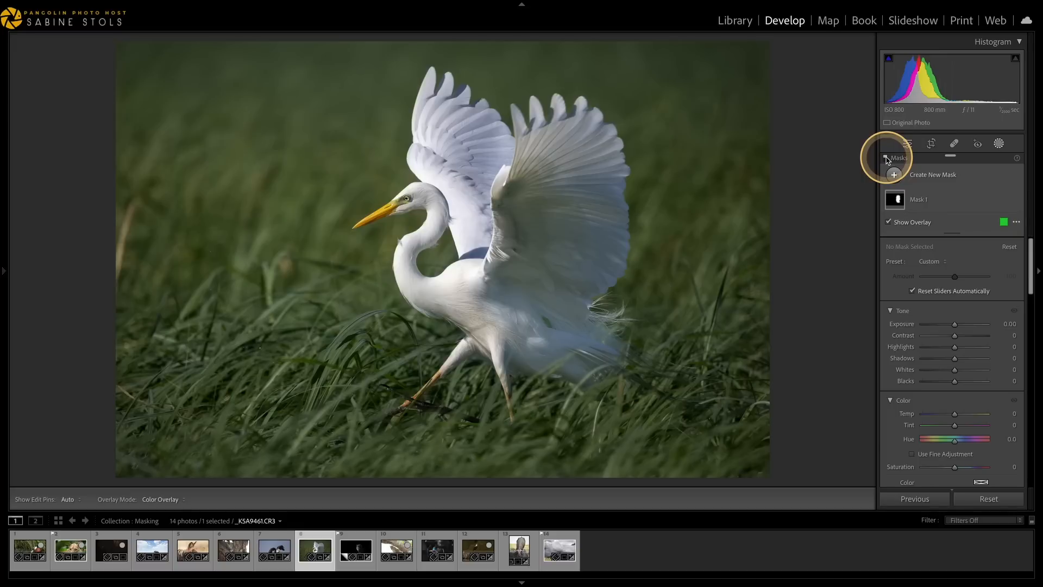
click(953, 203)
mouse_move(901, 239)
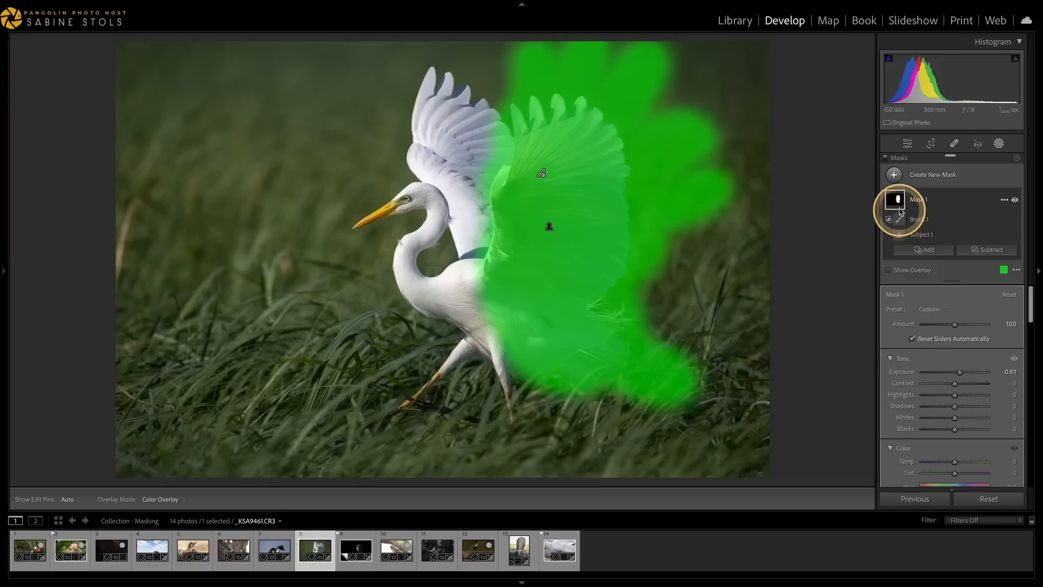
click(897, 202)
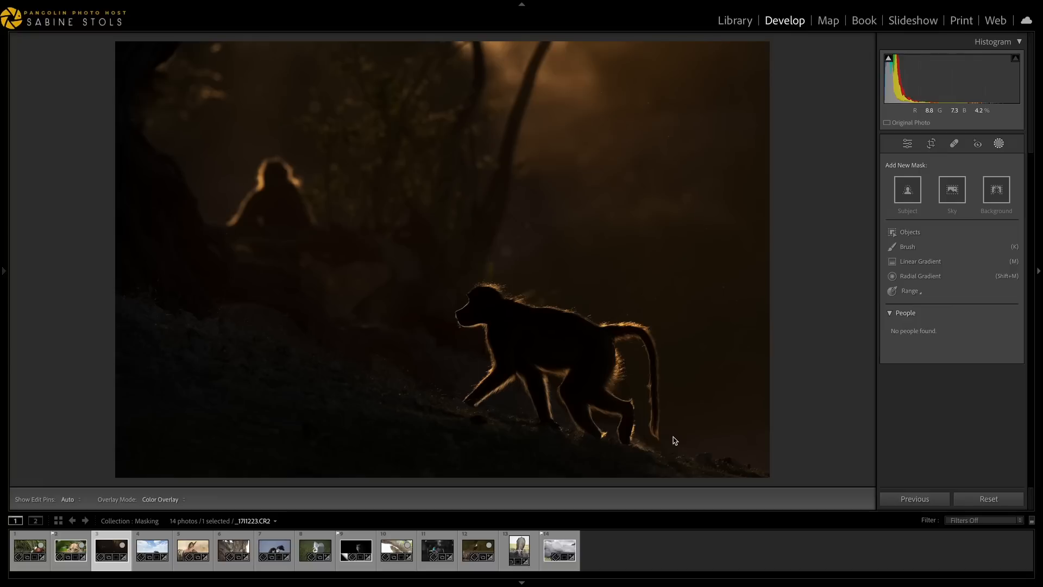
- Create a subject mask for the walking baboon, intersect it with a luminance range sampled from the bright haze, and set its lower limits to 73/88
click(911, 200)
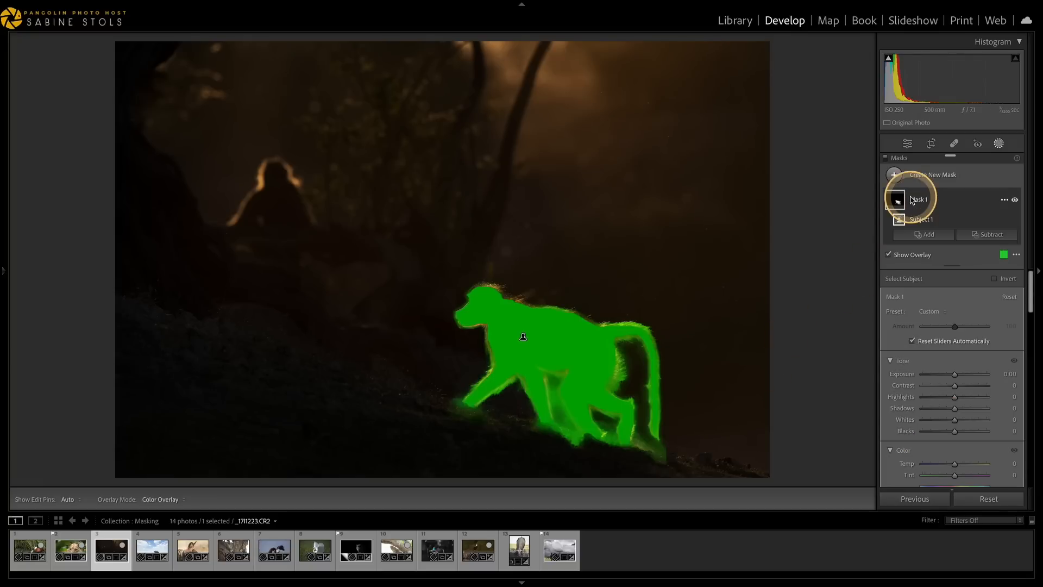
click(1003, 200)
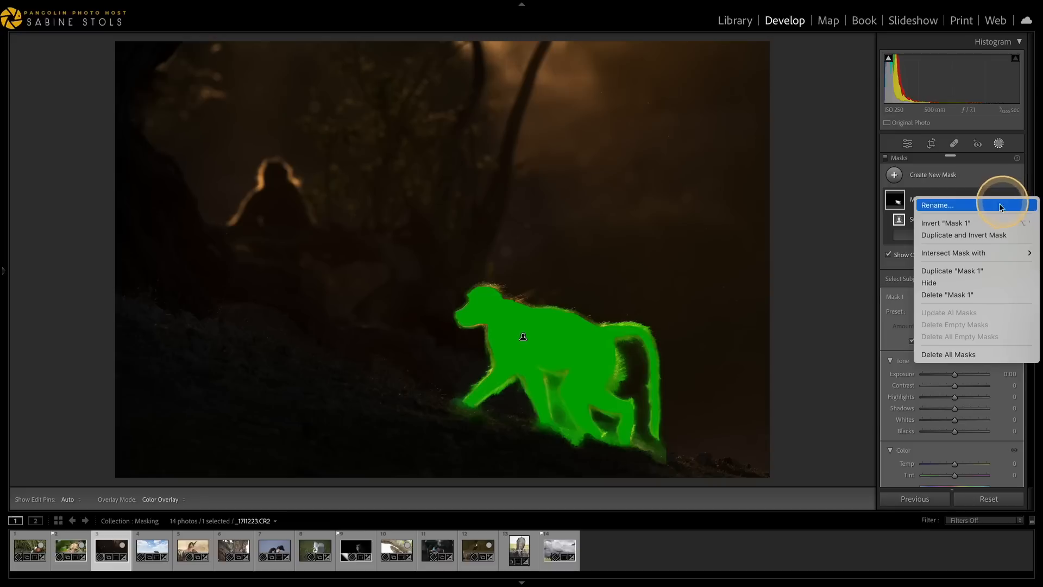
mouse_move(965, 255)
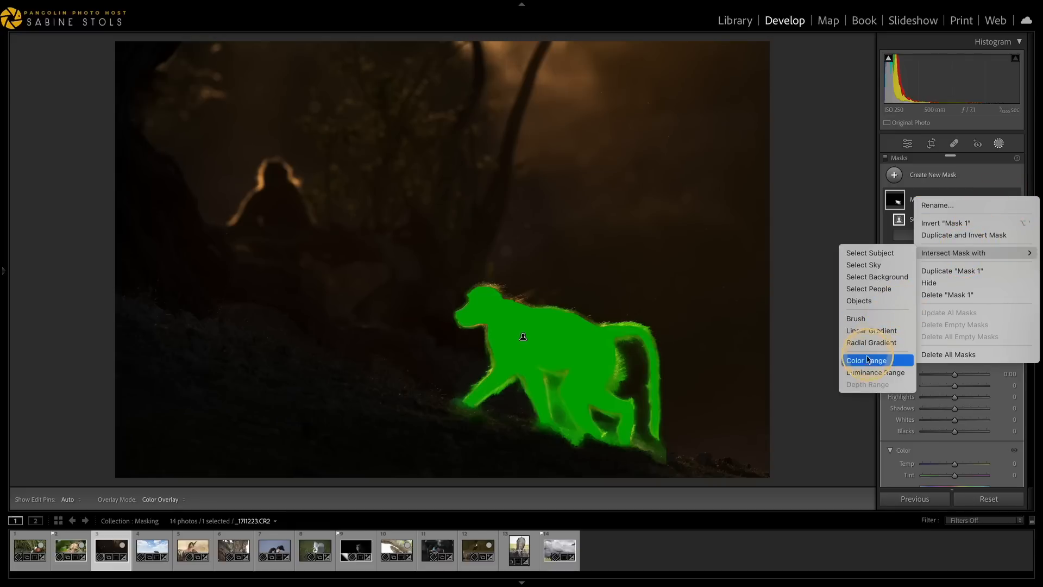
click(861, 372)
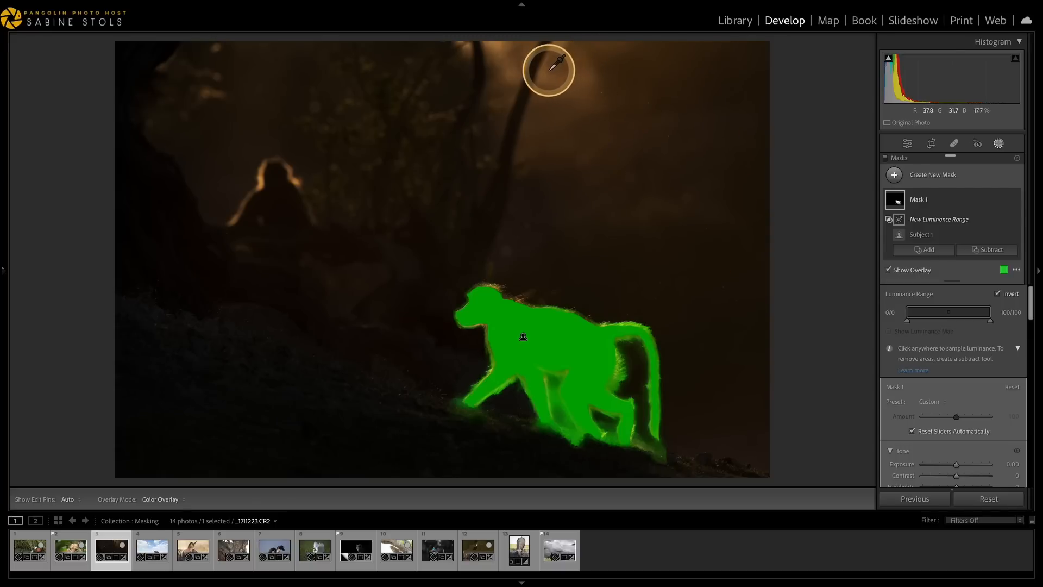
drag(547, 73, 578, 90)
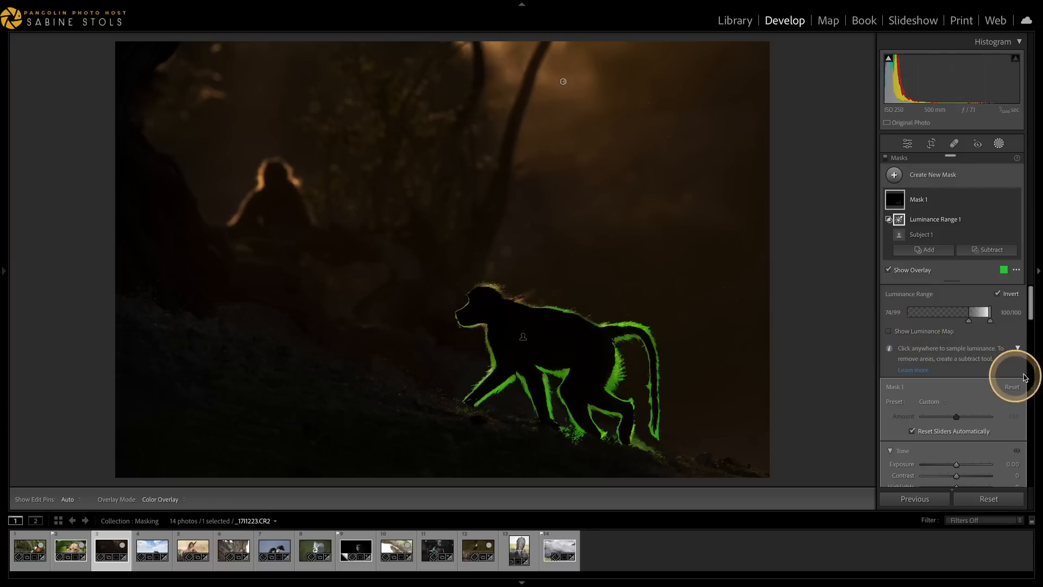
drag(989, 318, 969, 324)
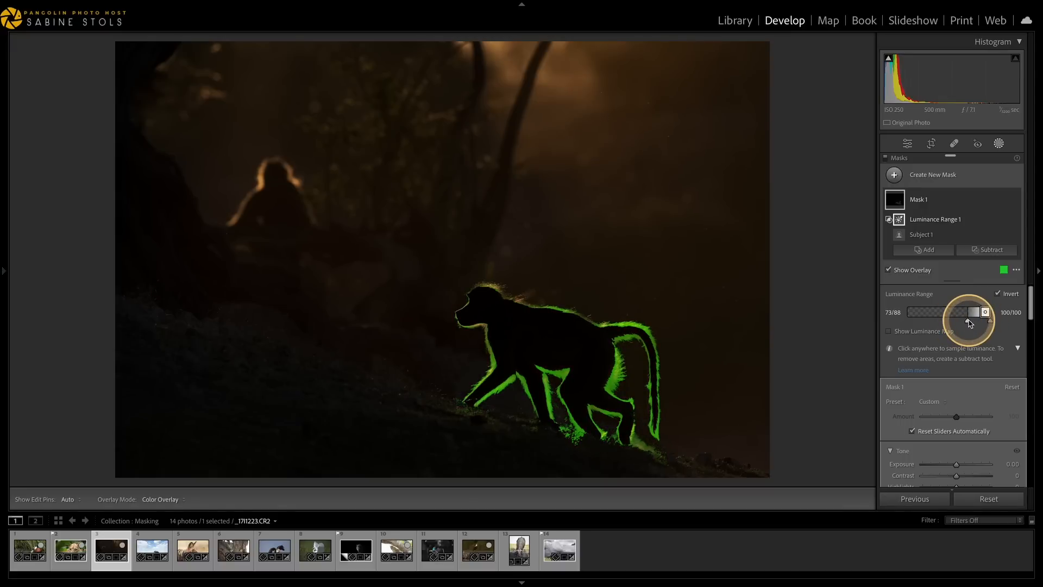
- Adjust the baboon's rim-light mask to exposure 1.67, whites 40, highlights -28 and clarity 18
drag(1029, 306, 1030, 325)
drag(956, 351, 970, 351)
drag(956, 396, 969, 396)
drag(956, 374, 951, 375)
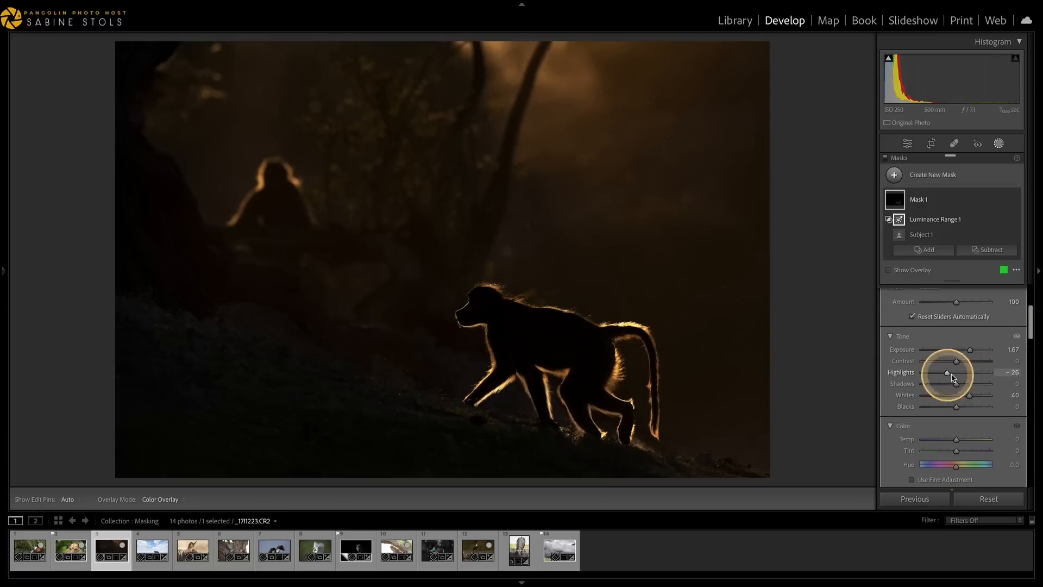
scroll(966, 447, down, 5)
- Compare the subject and luminance range components with the combined mask on the baboon photo
click(929, 234)
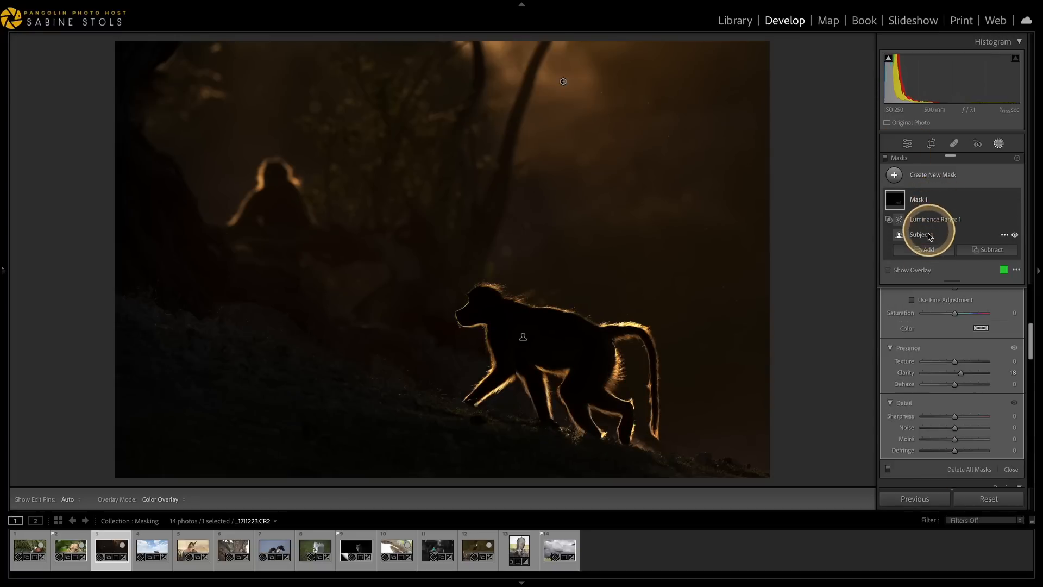
mouse_move(900, 237)
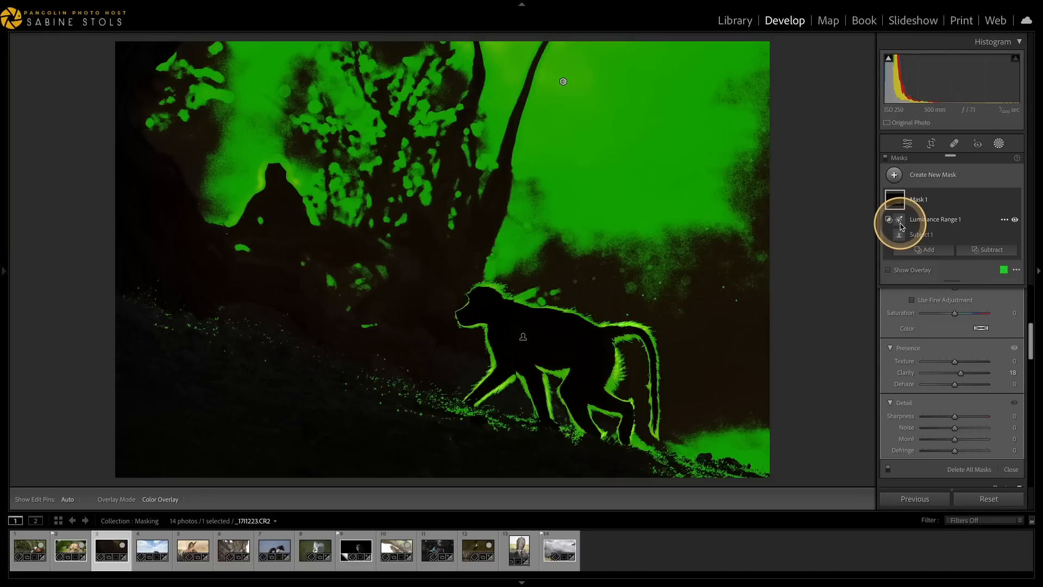
mouse_move(896, 202)
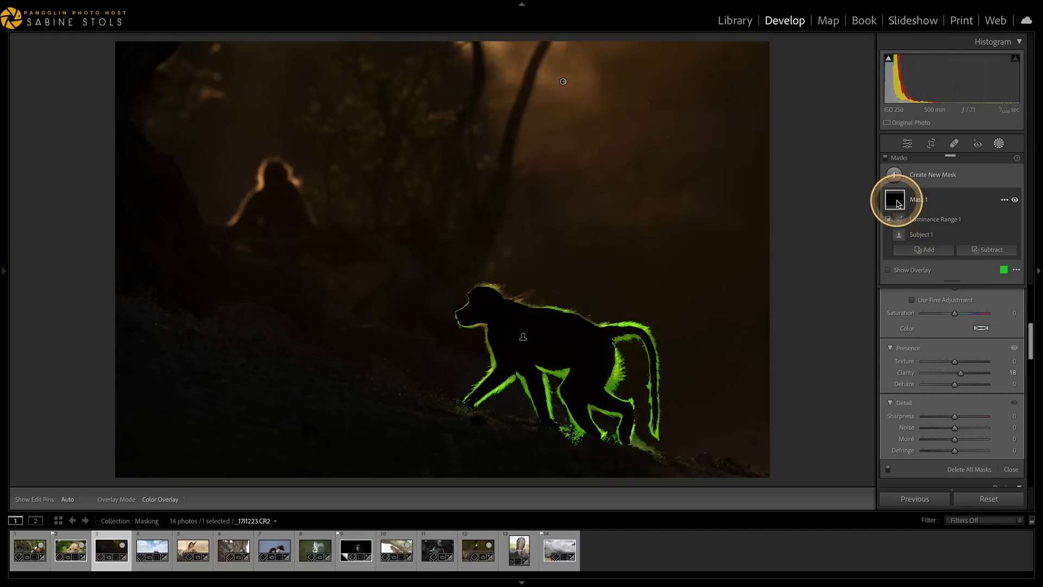
click(896, 202)
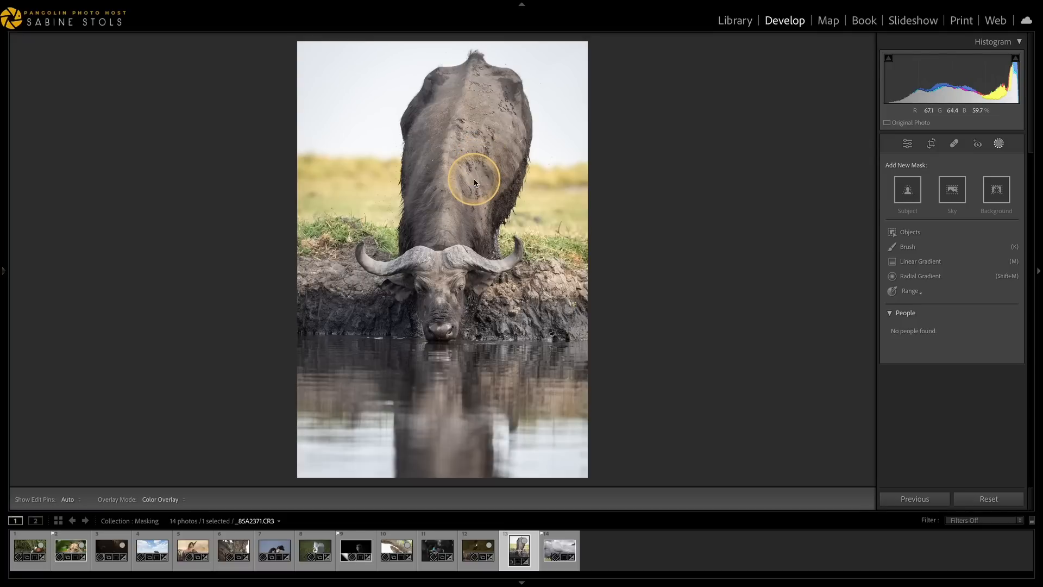
- Create a background mask on the drinking buffalo photo and rename it Background
click(997, 192)
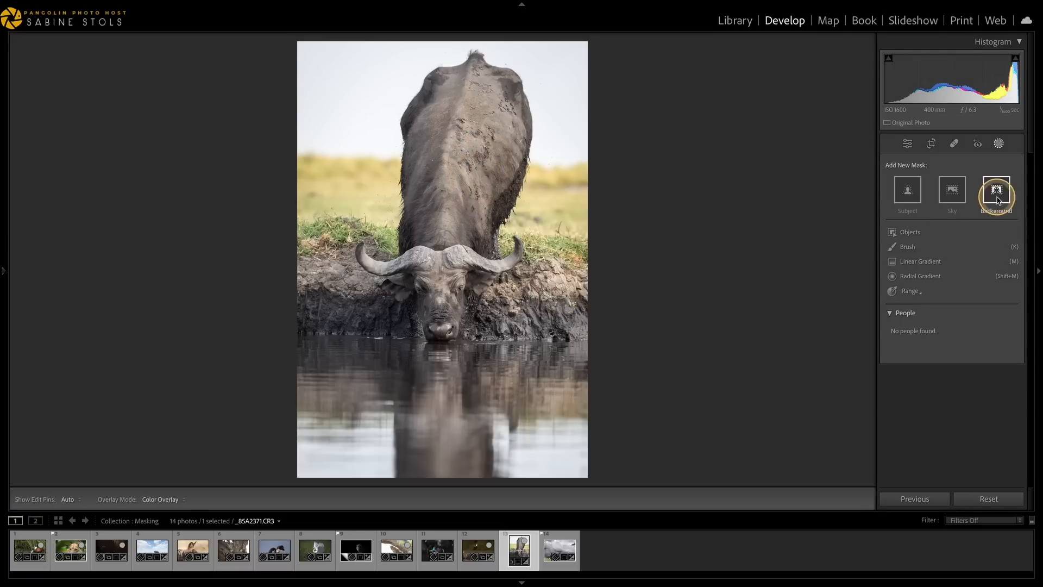
click(1003, 200)
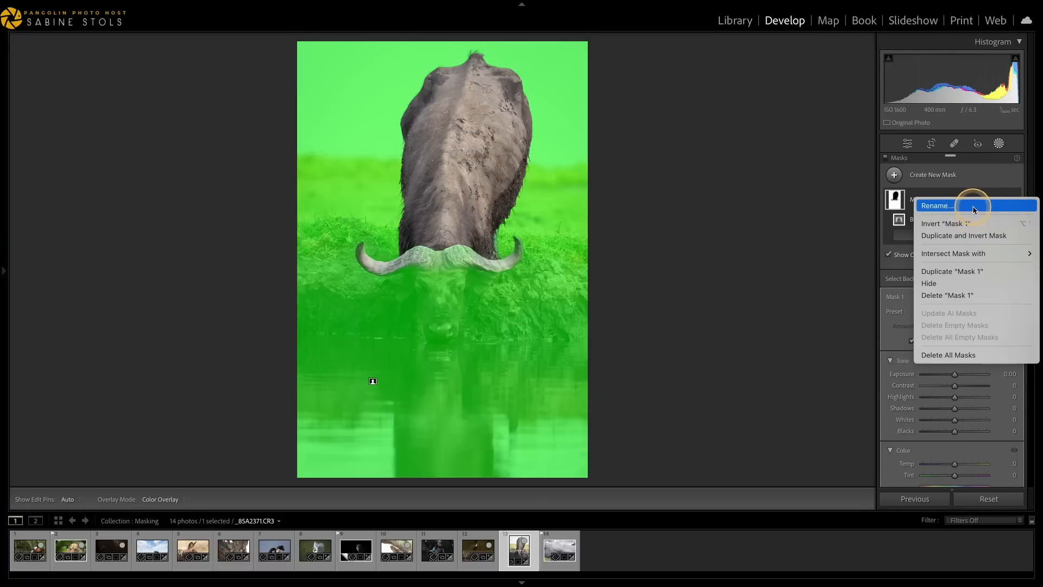
click(972, 207)
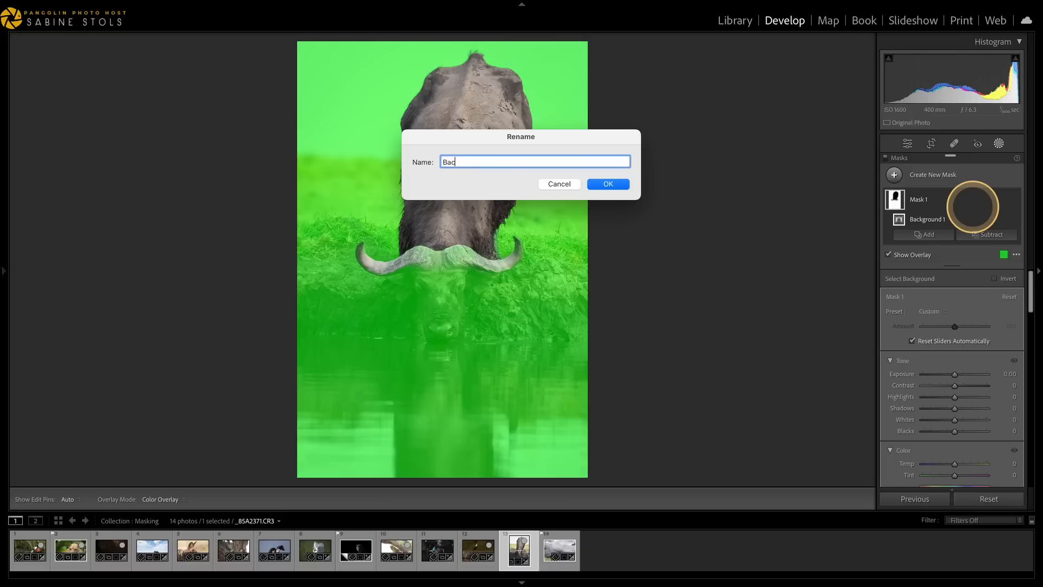
text(Background)
key(Return)
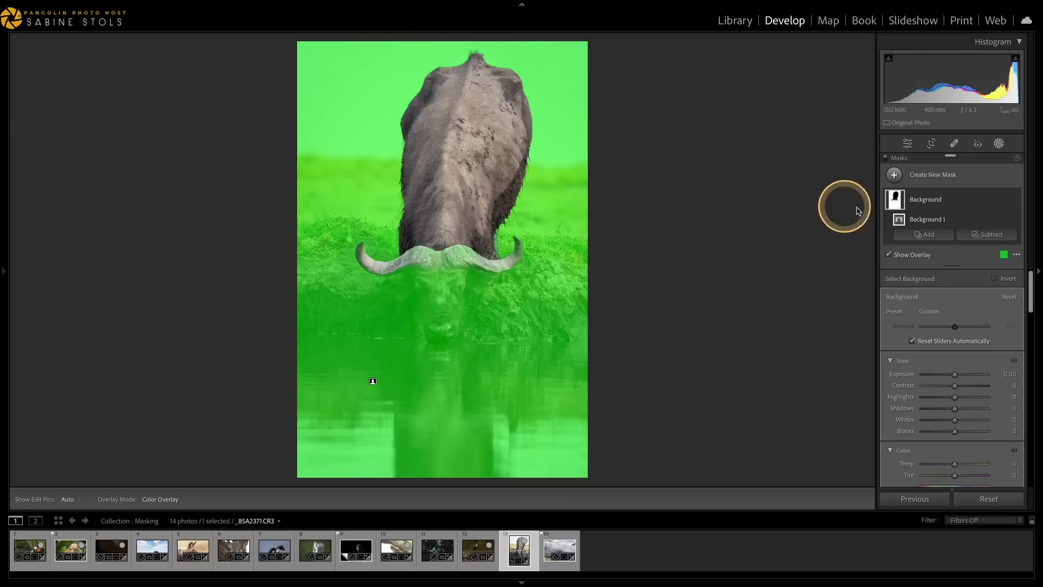
- Intersect the Background mask with a linear gradient drawn from the photo's top edge down to just below the buffalo's horns
click(1004, 202)
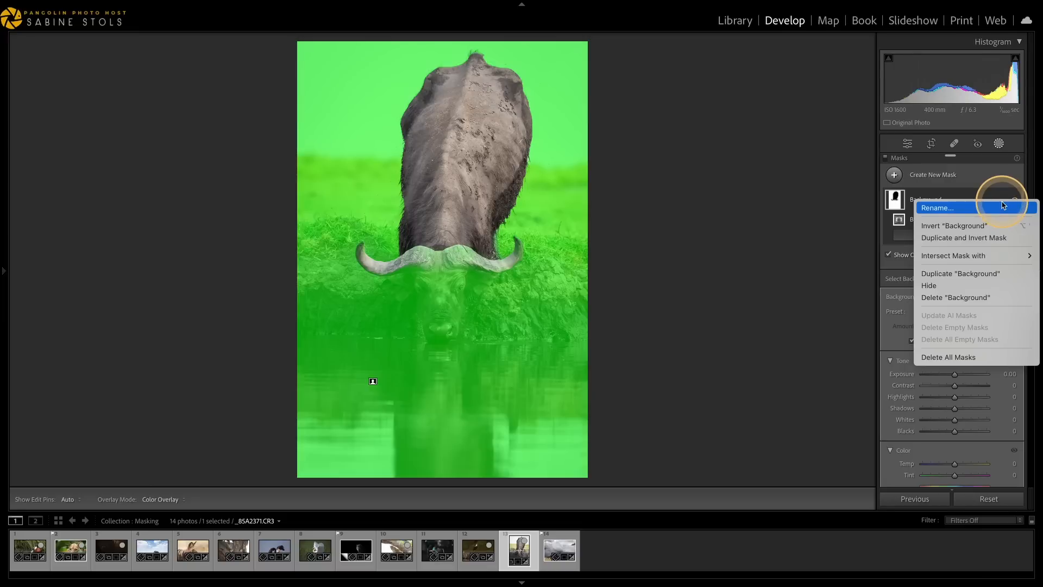
mouse_move(947, 255)
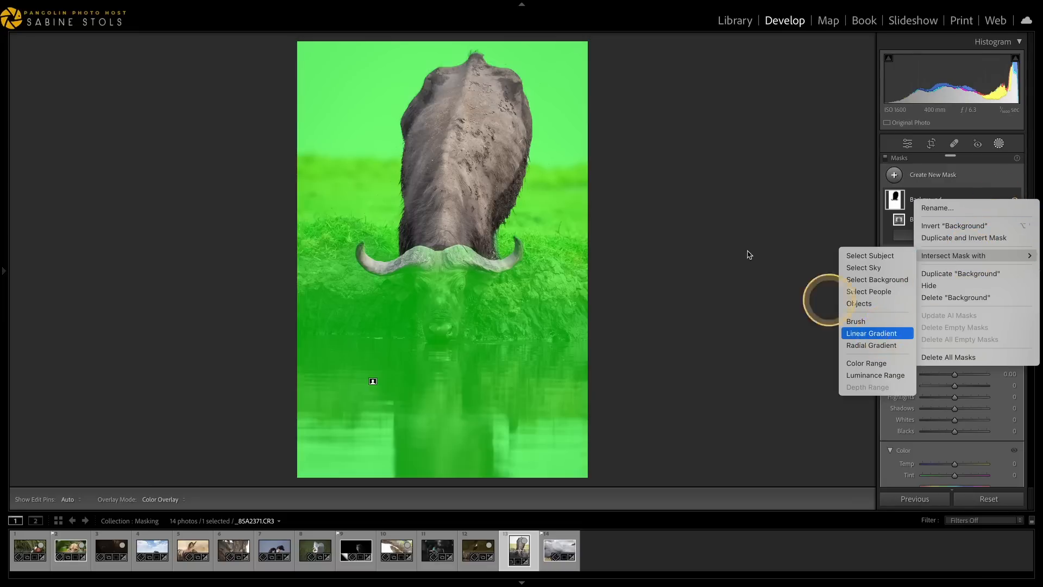
click(885, 332)
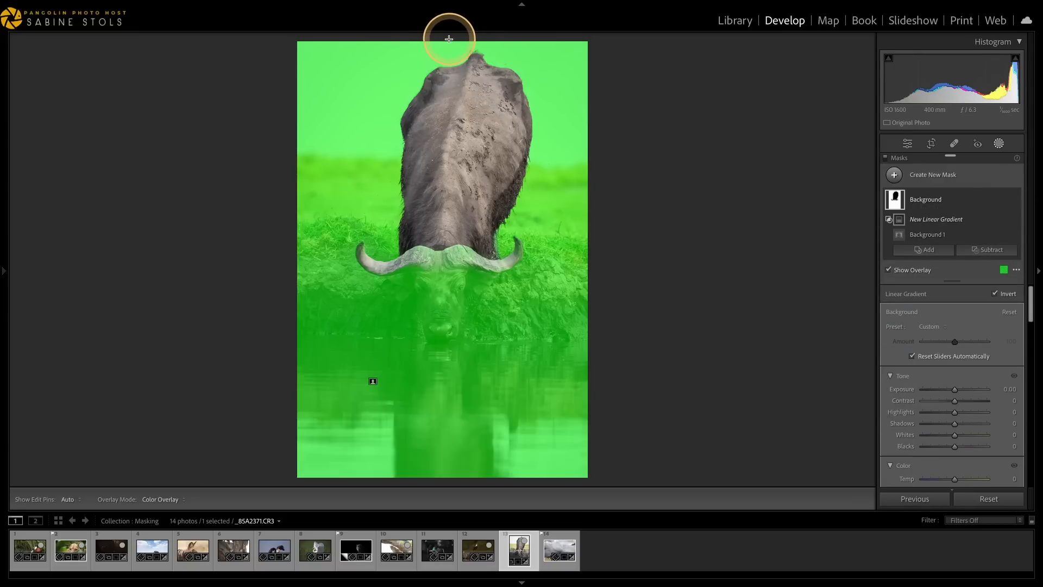
drag(448, 39, 455, 291)
- Set the Background mask's exposure to -0.82, texture to -39 and dehaze to -12
drag(954, 391, 947, 392)
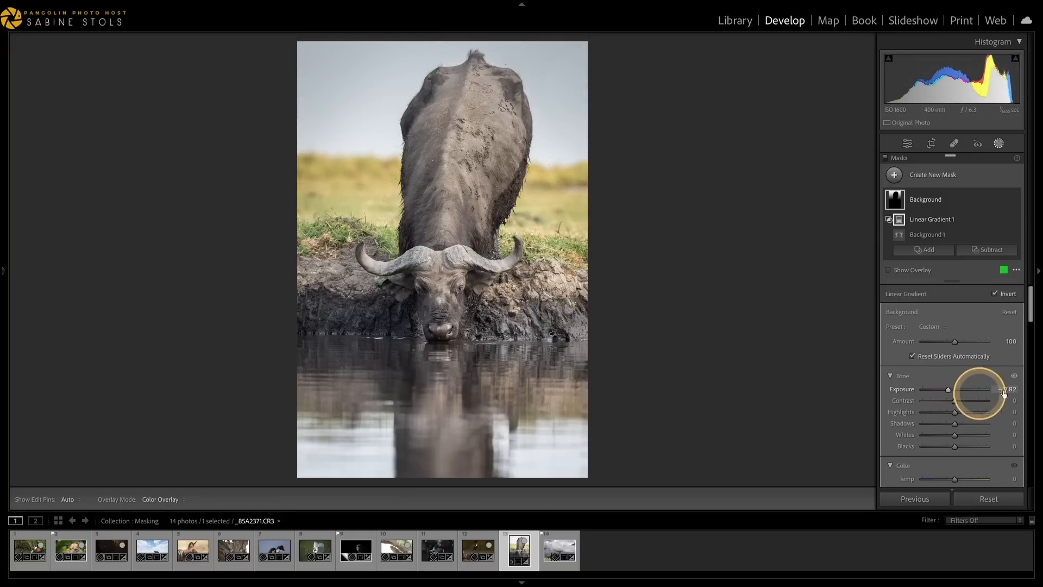
drag(1030, 307, 1027, 354)
drag(954, 399, 942, 399)
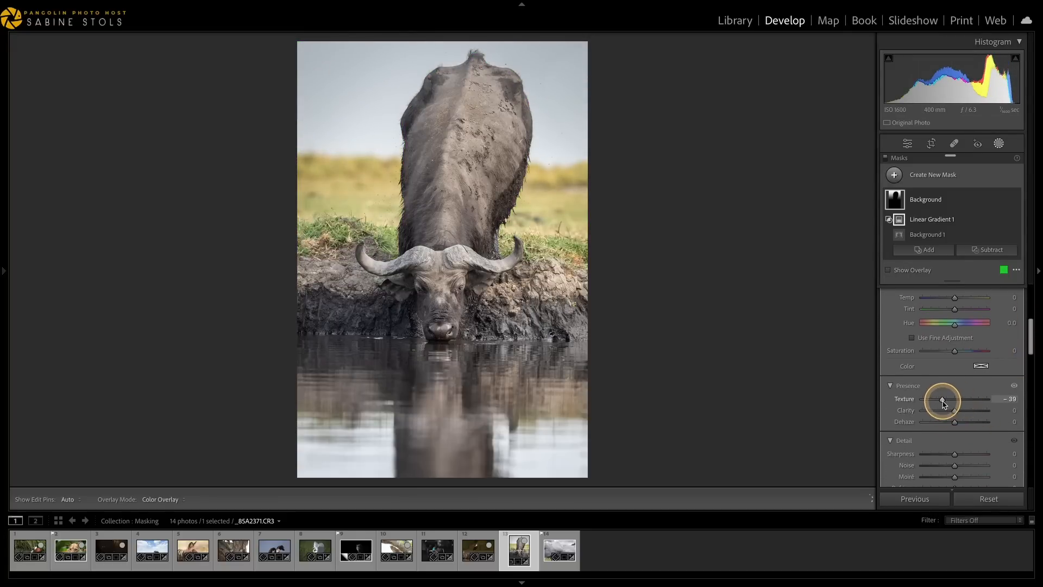
click(956, 424)
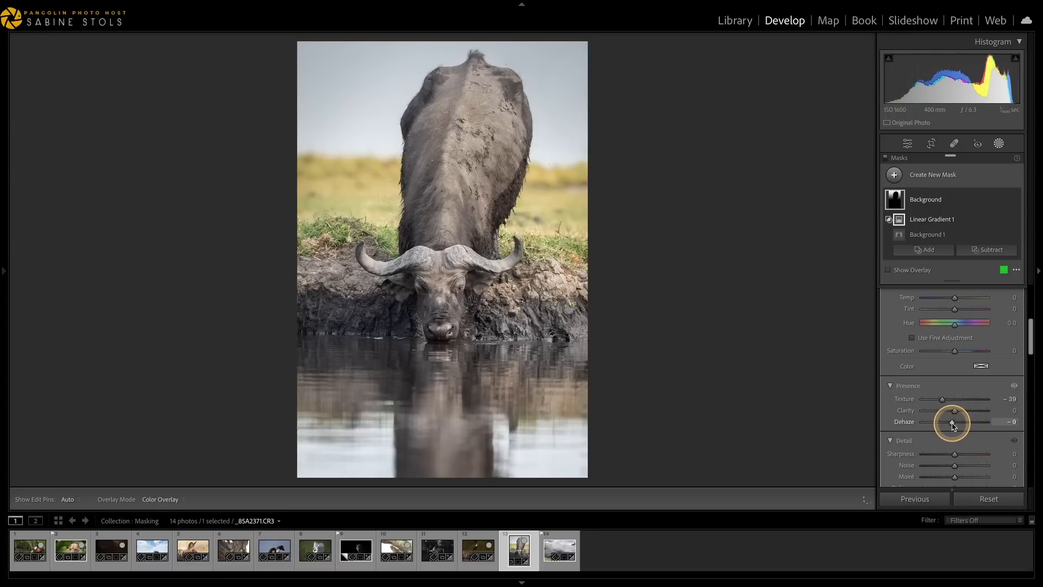
click(766, 310)
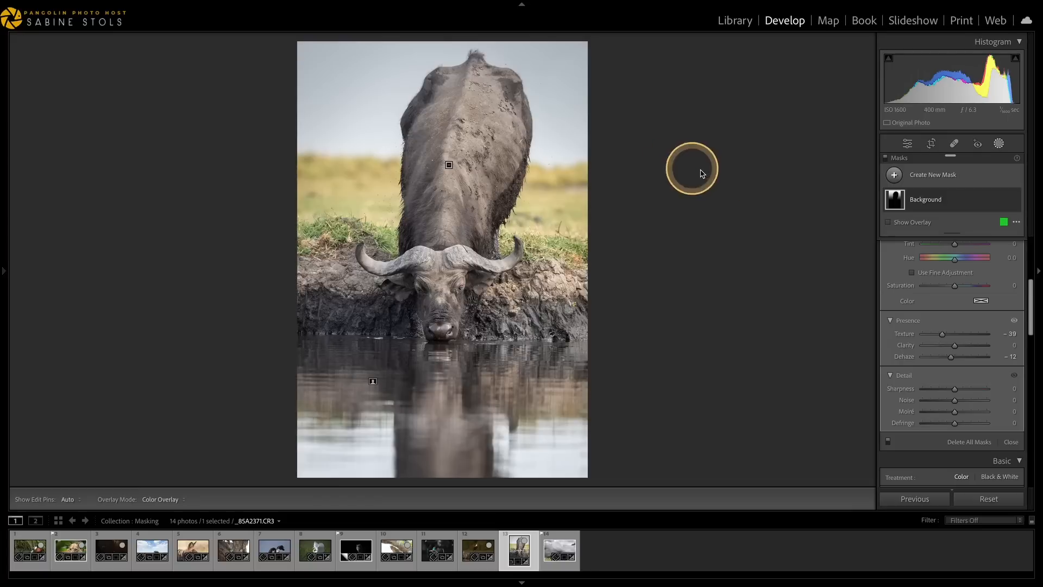
- Create a new subject mask for the buffalo and rename it Dodge
click(893, 175)
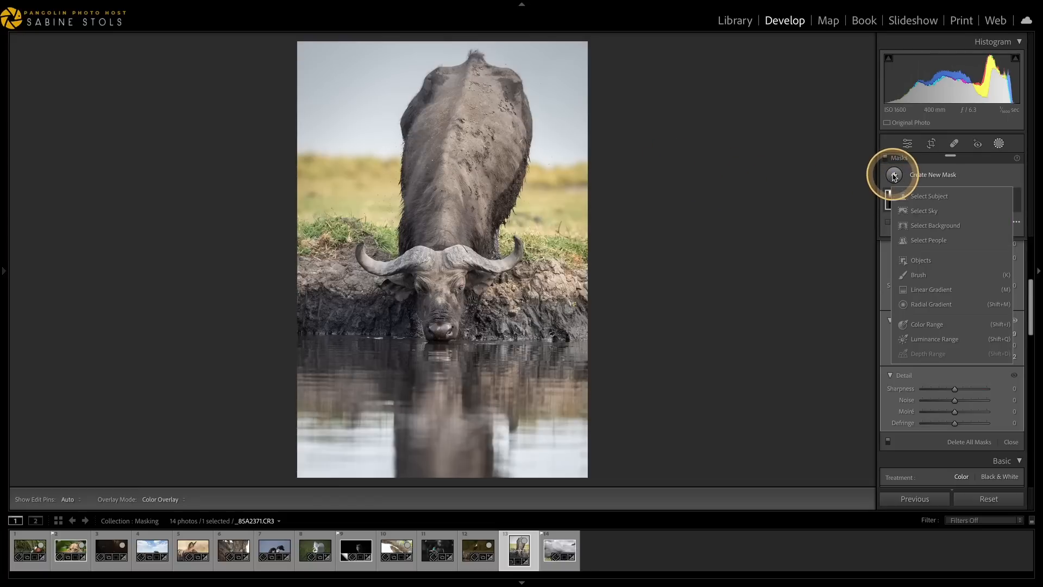
click(924, 196)
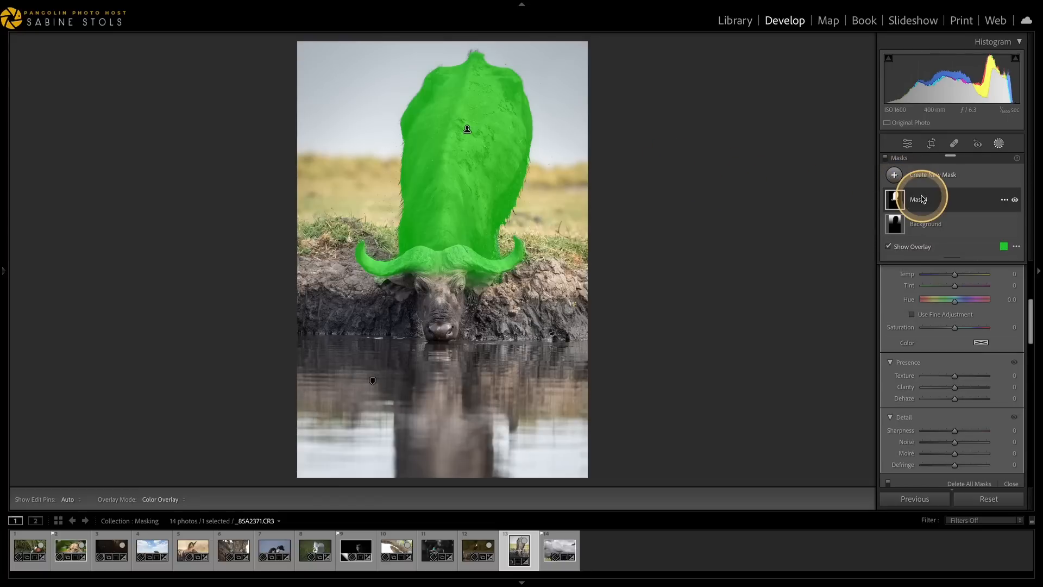
click(1003, 200)
click(953, 209)
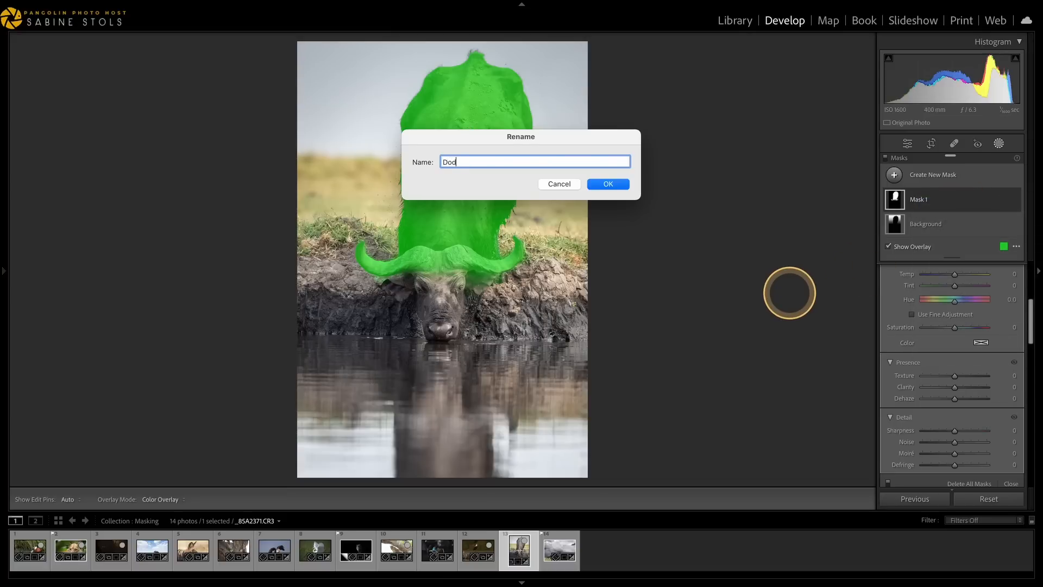
key(Return)
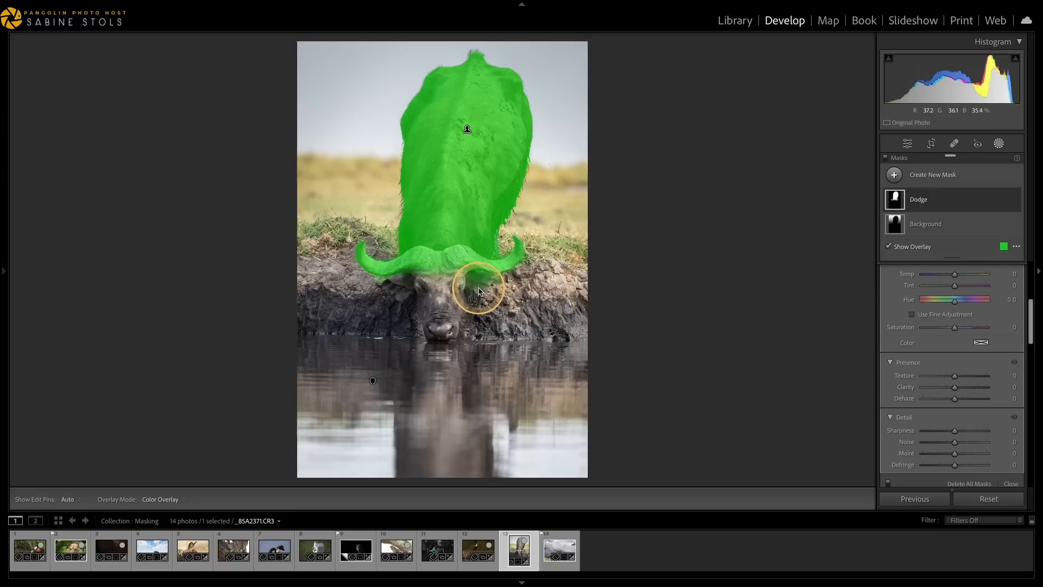
- Add an object selection around the buffalo's horns and face to the Dodge mask
click(948, 204)
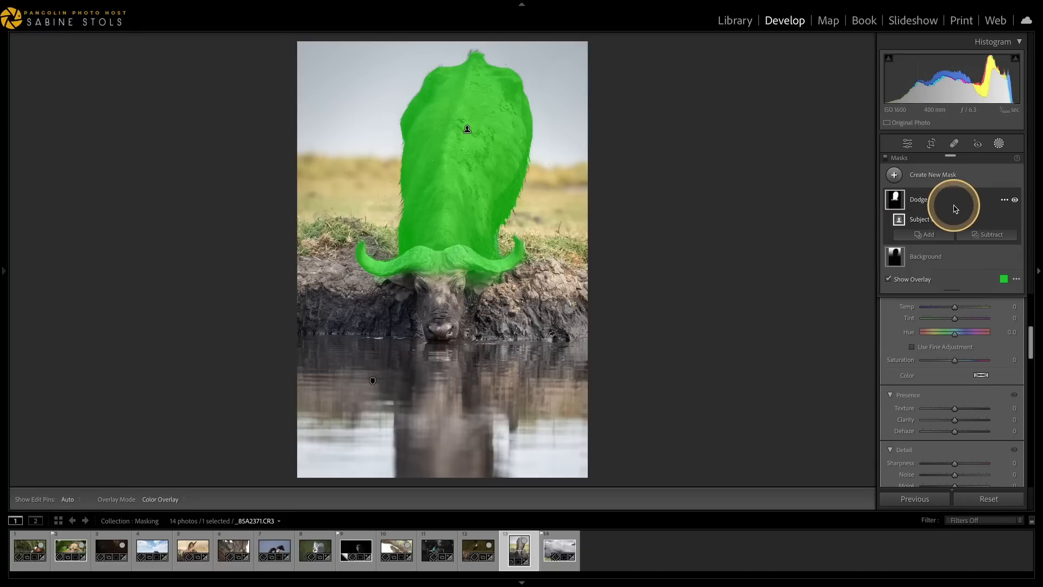
click(927, 235)
click(893, 327)
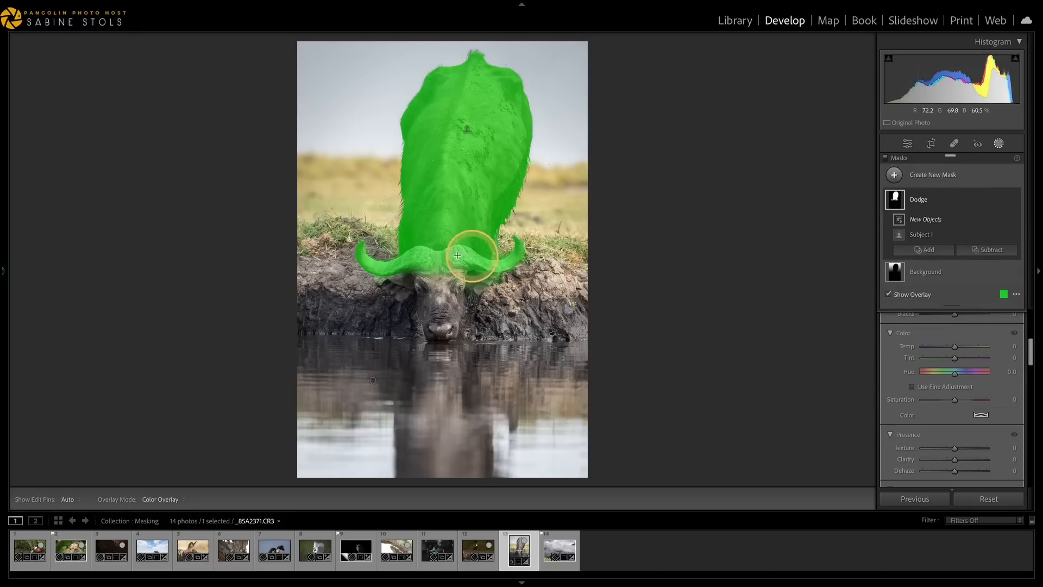
drag(378, 267, 505, 352)
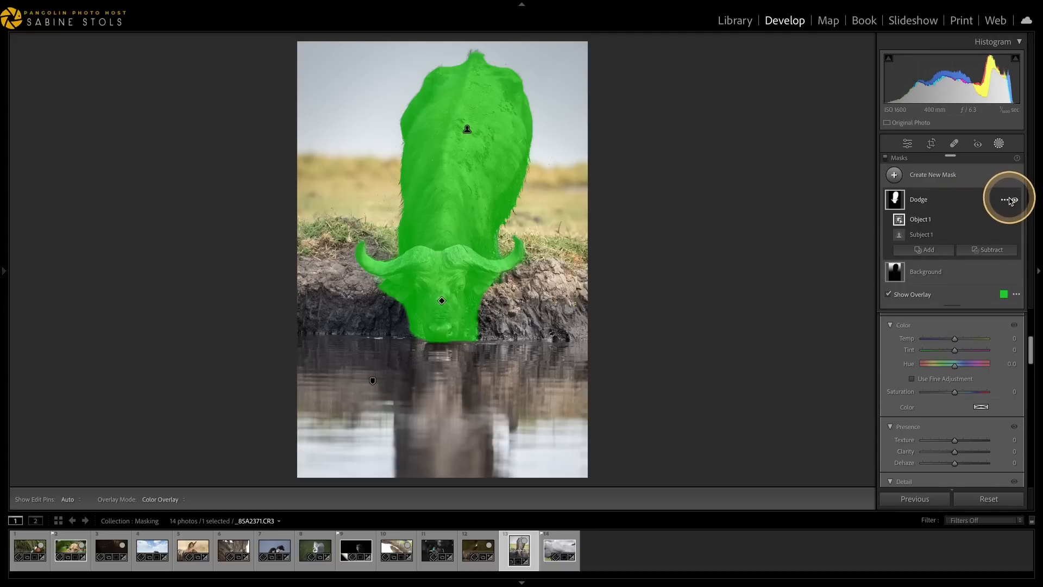
- Intersect the Dodge mask with a luminance range and set its lower limits to 36/60
click(1009, 200)
mouse_move(972, 255)
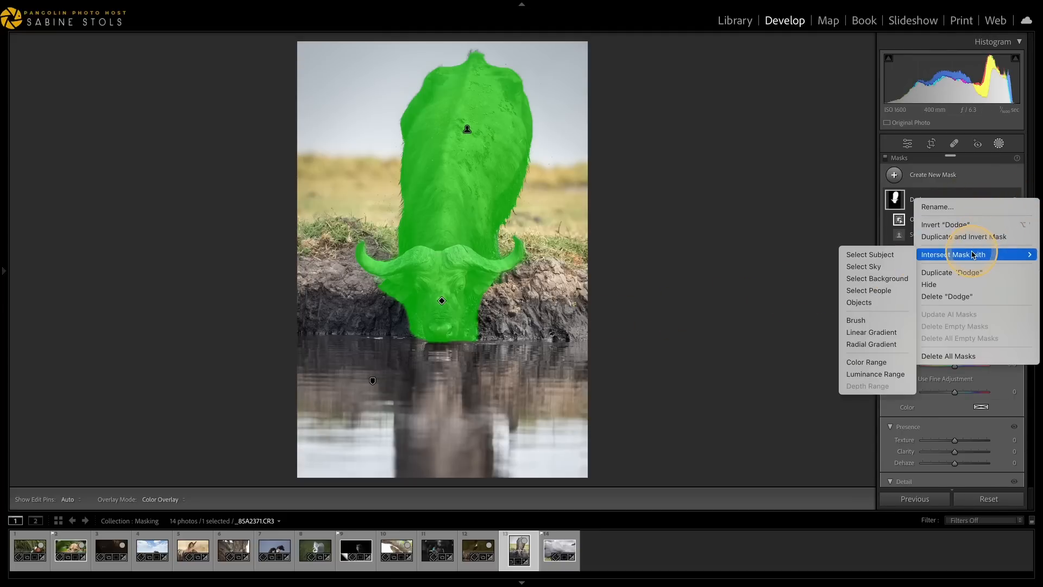
click(875, 374)
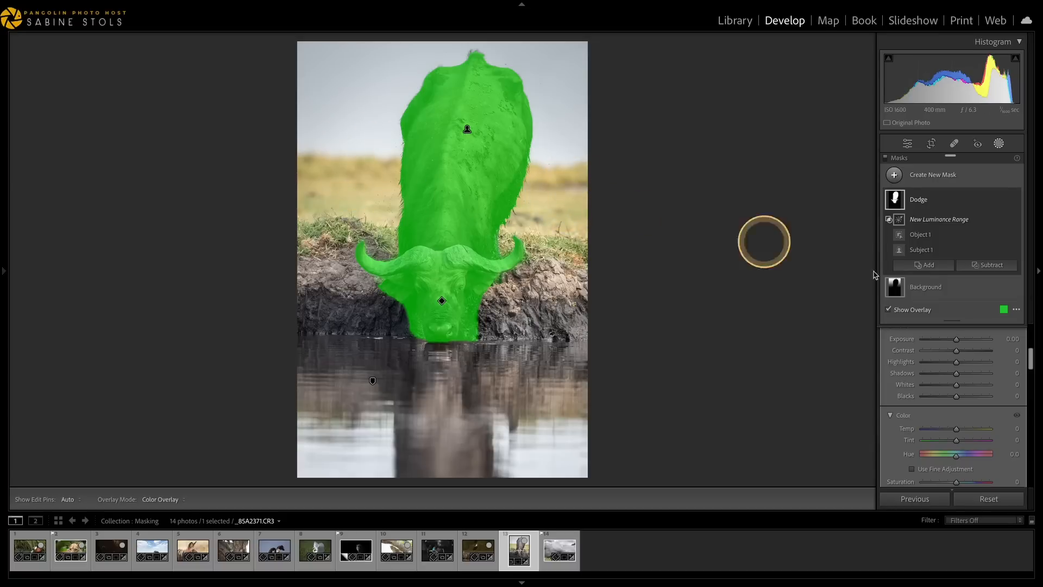
drag(1029, 368, 1030, 338)
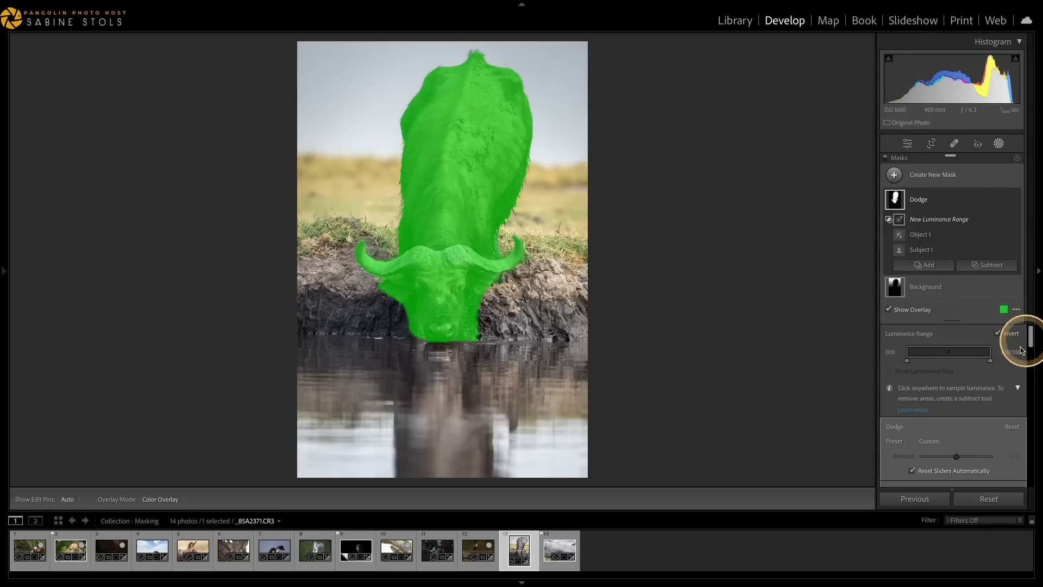
click(905, 354)
drag(909, 353, 934, 365)
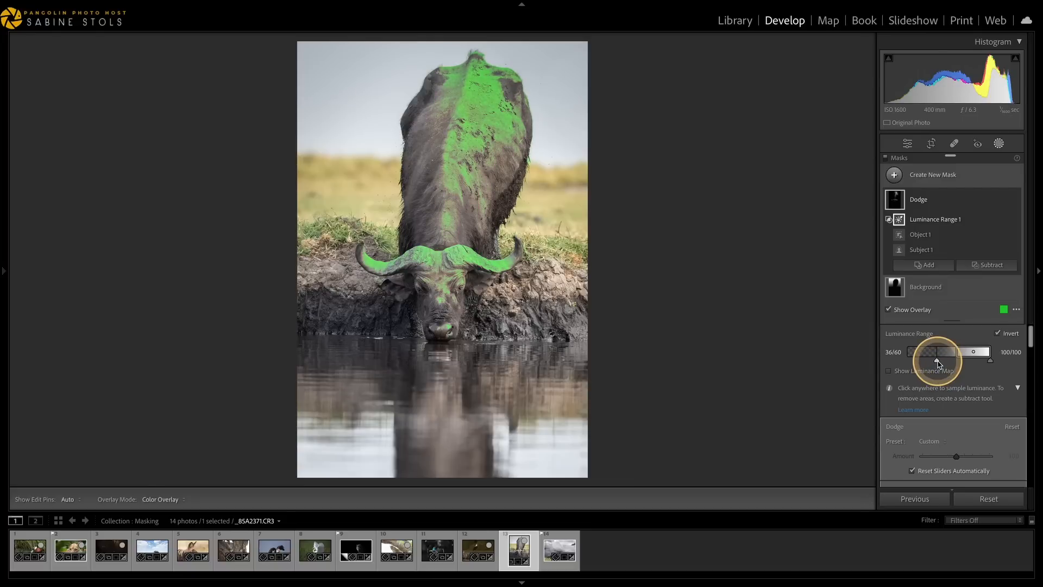
- Hide the overlay and set the Dodge mask's exposure to 0.62, contrast to 10 and whites to 8
key(o)
scroll(938, 363, down, 4)
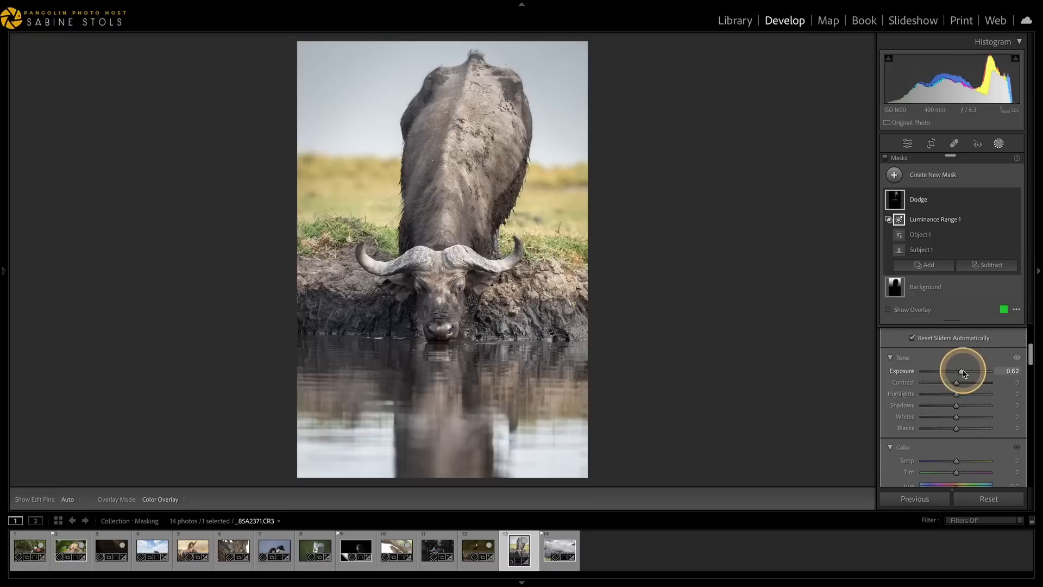
drag(959, 388, 960, 419)
click(885, 158)
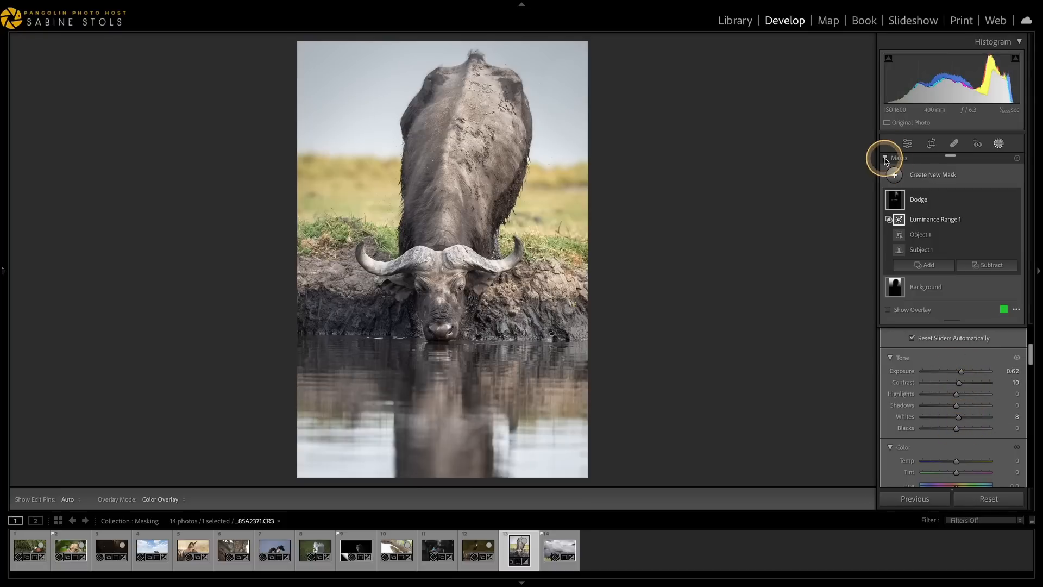
click(885, 158)
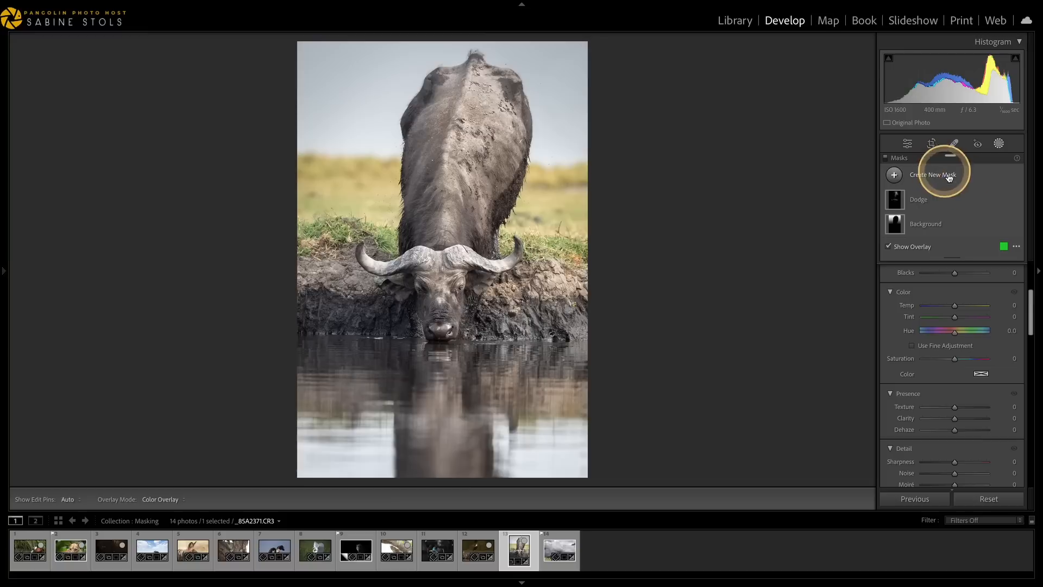
- Duplicate the Dodge mask as Burn and reset the copy's tone adjustments to 0
right_click(1005, 205)
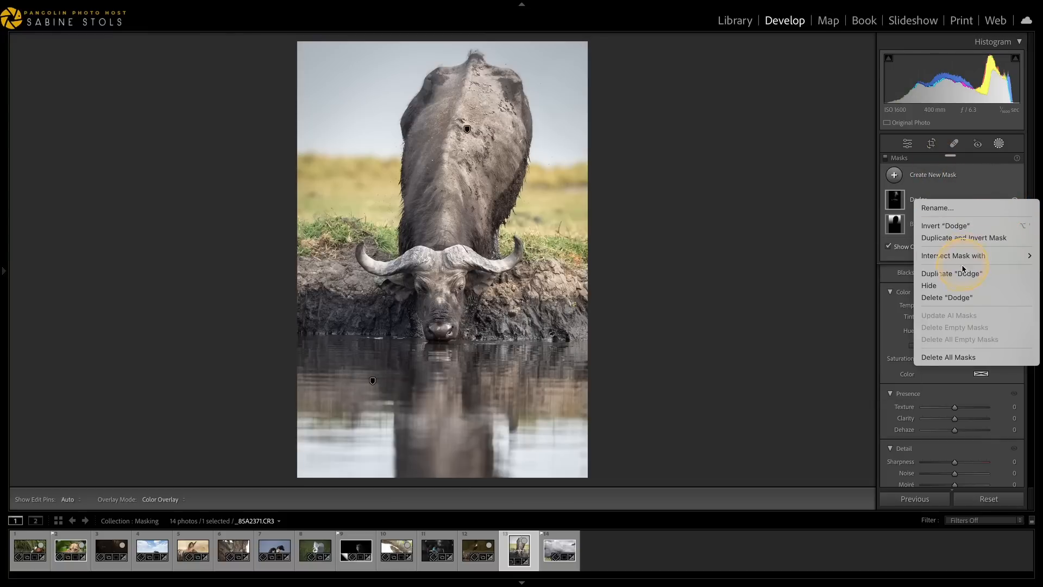
click(972, 273)
right_click(996, 205)
click(968, 206)
text(Burn)
key(Return)
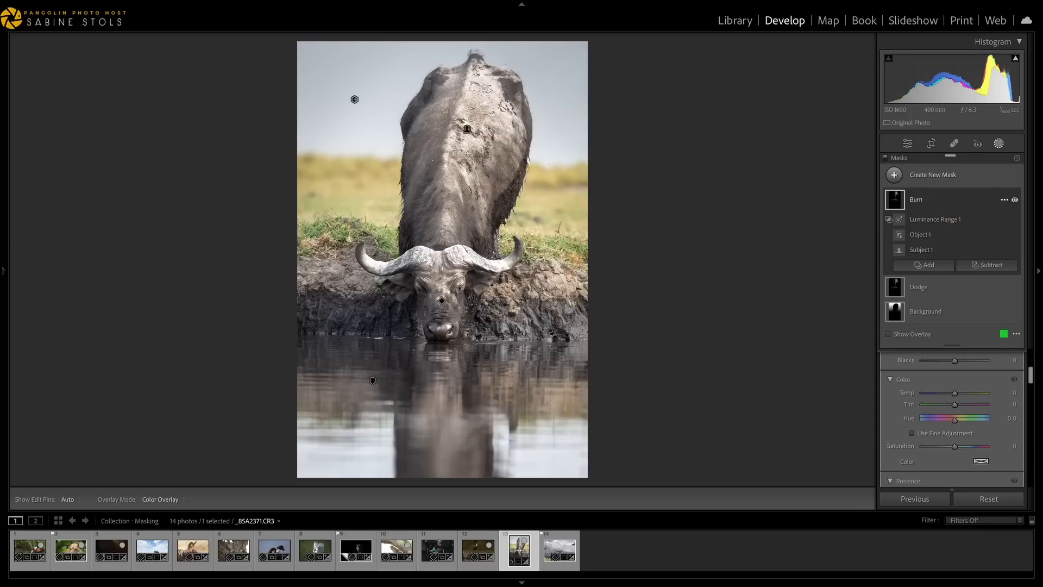
scroll(1027, 373, up, 2)
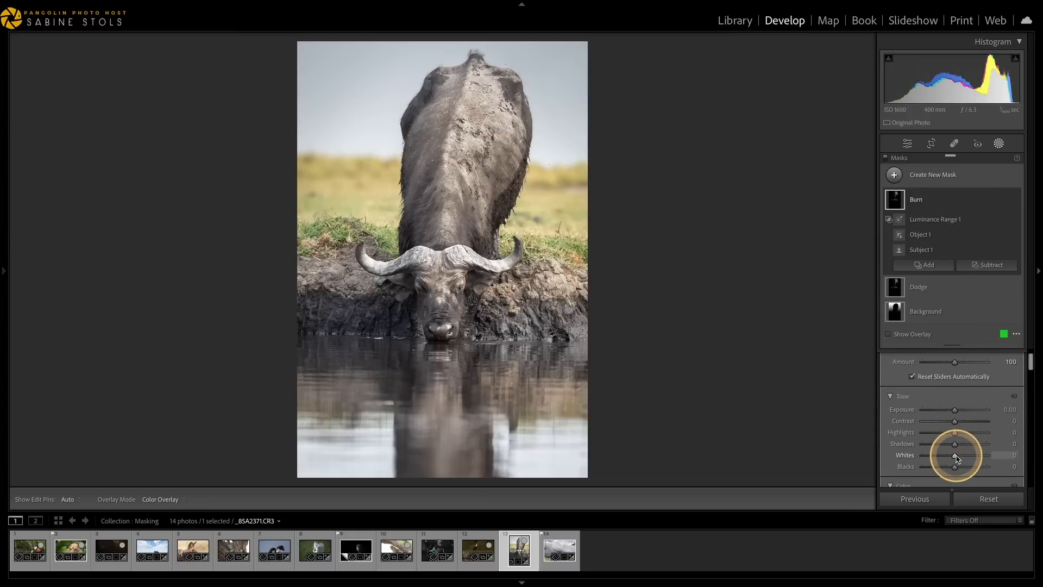
- Change the Burn mask's luminance range to 0/0 through 2/20 and slightly lower its exposure
click(940, 220)
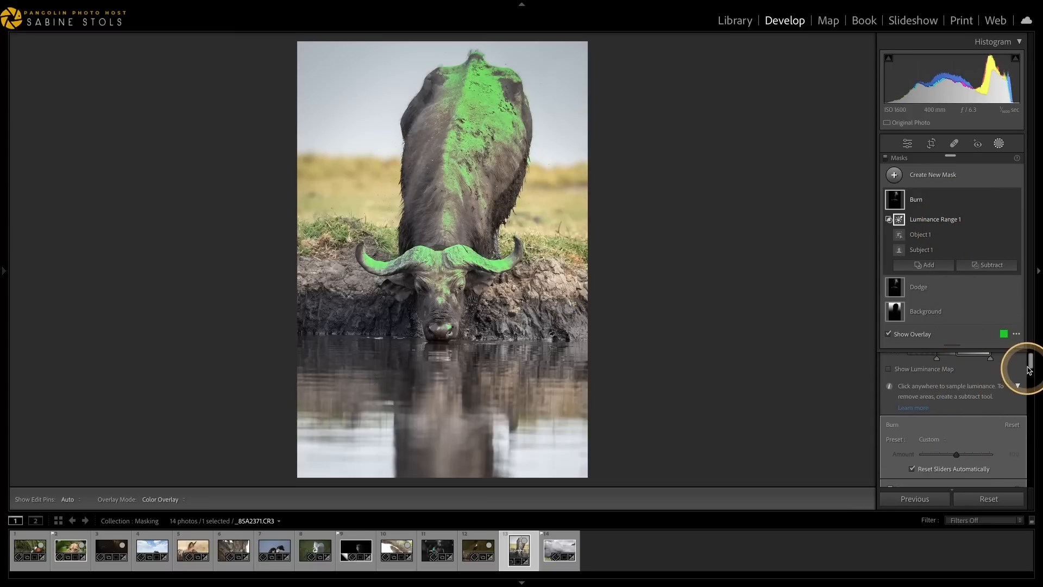
scroll(1026, 363, up, 1)
mouse_move(922, 382)
mouse_down()
mouse_move(933, 380)
mouse_move(903, 380)
mouse_move(948, 388)
mouse_move(909, 377)
mouse_up()
drag(1030, 358, 1030, 372)
drag(957, 414, 955, 413)
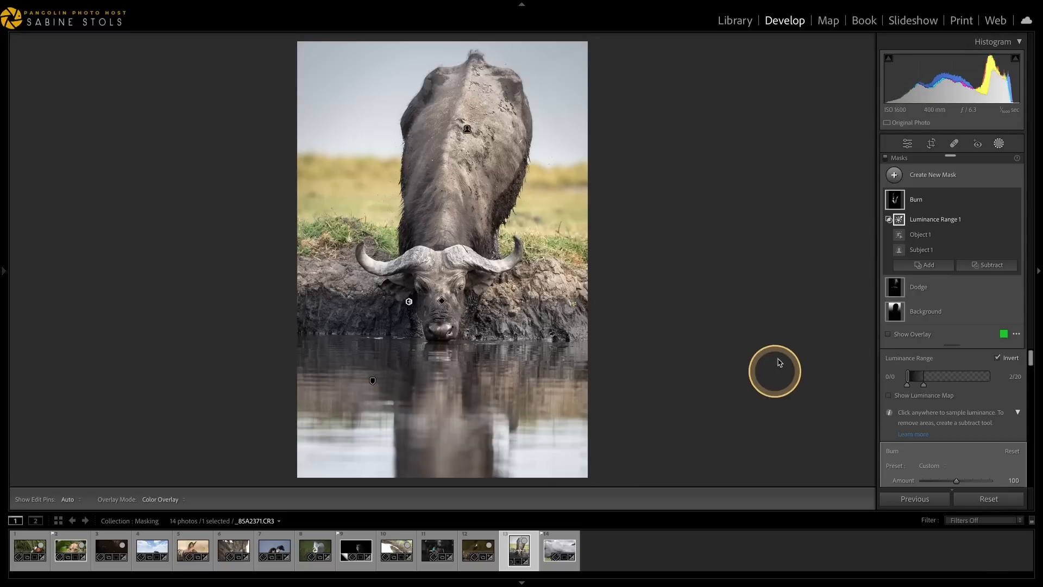
click(887, 159)
click(886, 159)
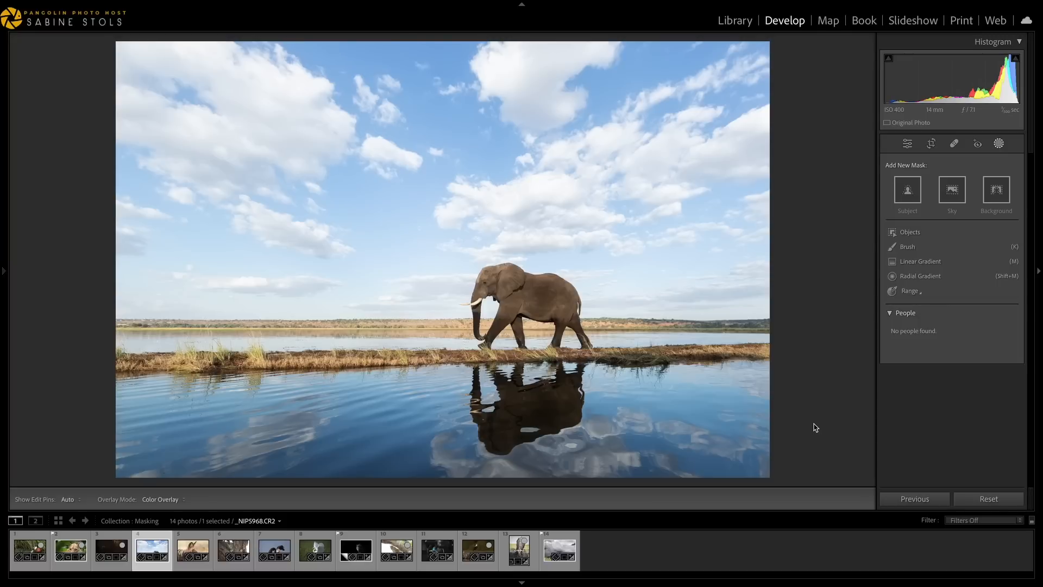
- Create a sky mask on the elephant photo and subtract the subject from it
click(955, 194)
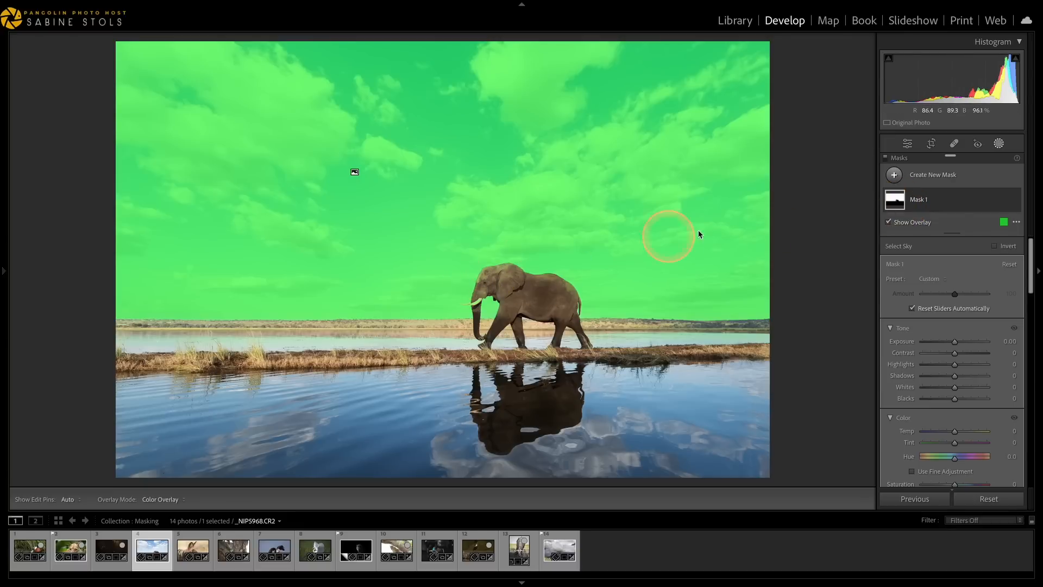
click(1004, 205)
click(987, 236)
click(975, 263)
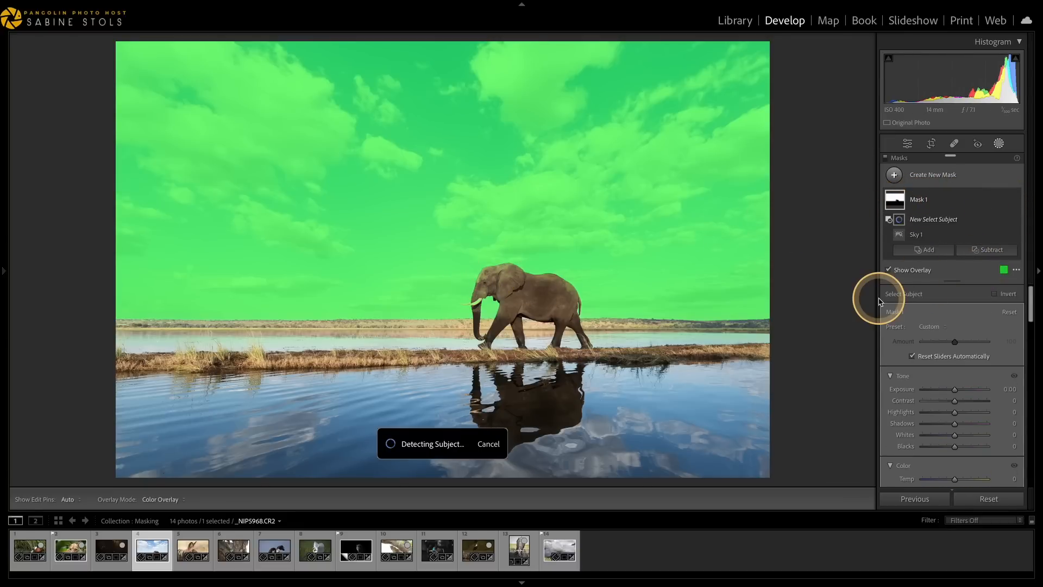
- Set the elephant photo's sky mask to exposure -1.77 and whites 27
drag(954, 389, 941, 390)
click(364, 299)
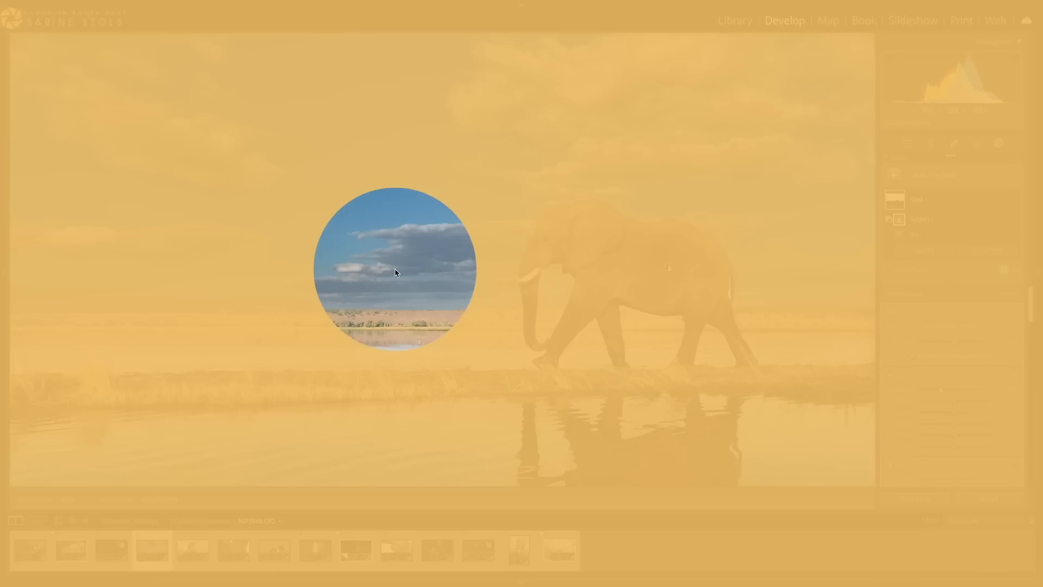
click(394, 271)
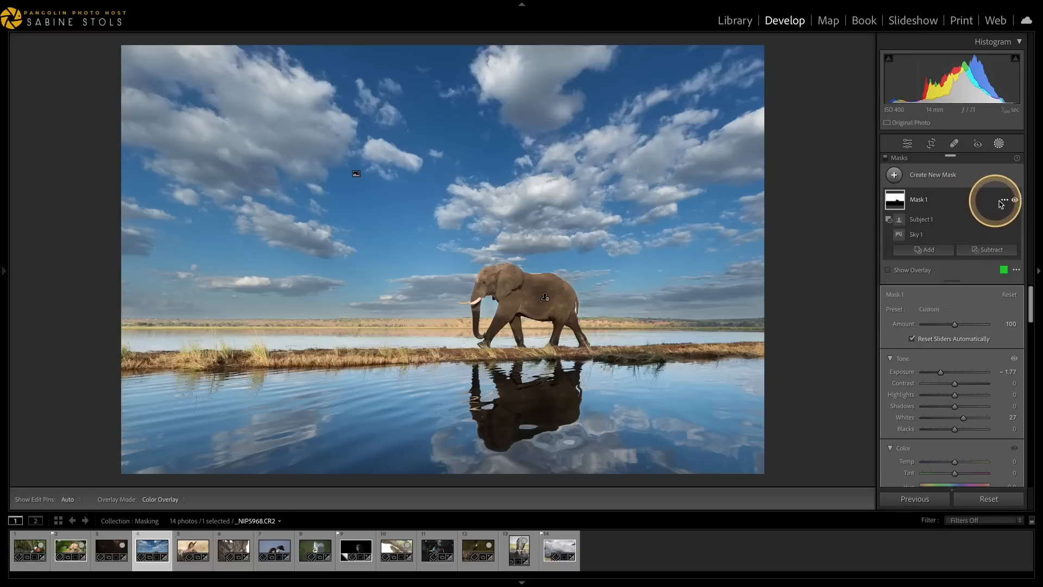
- Intersect the elephant photo's sky mask with a vertical linear gradient running from the top edge down past the elephant's reflection
click(1004, 200)
click(977, 255)
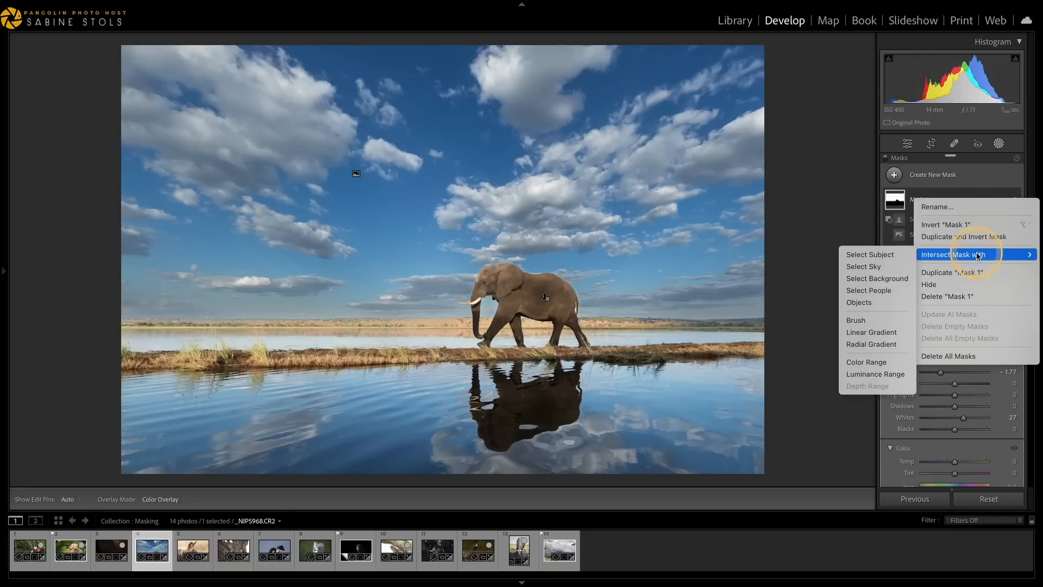
click(864, 331)
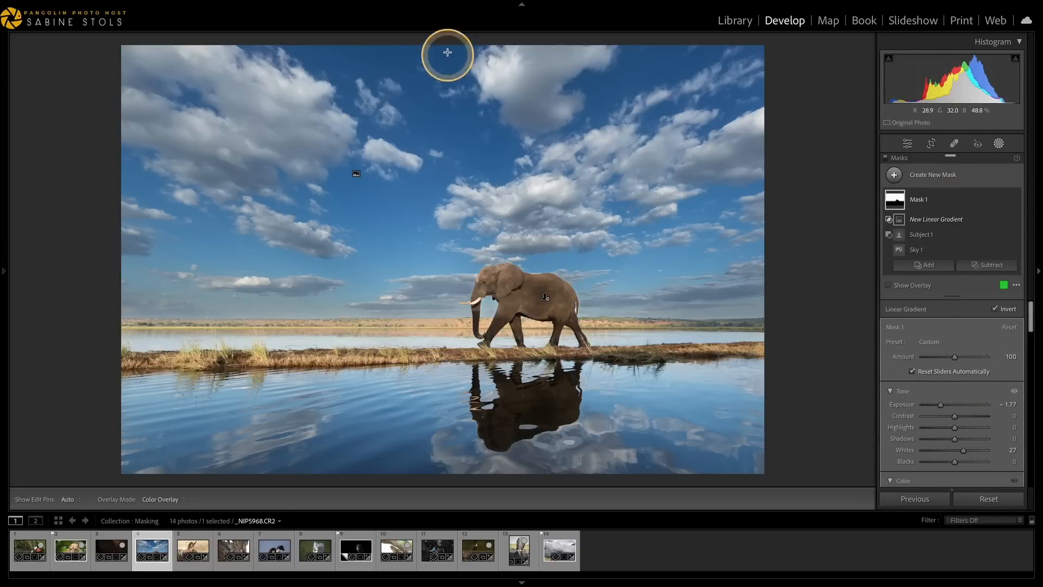
drag(427, 42, 434, 434)
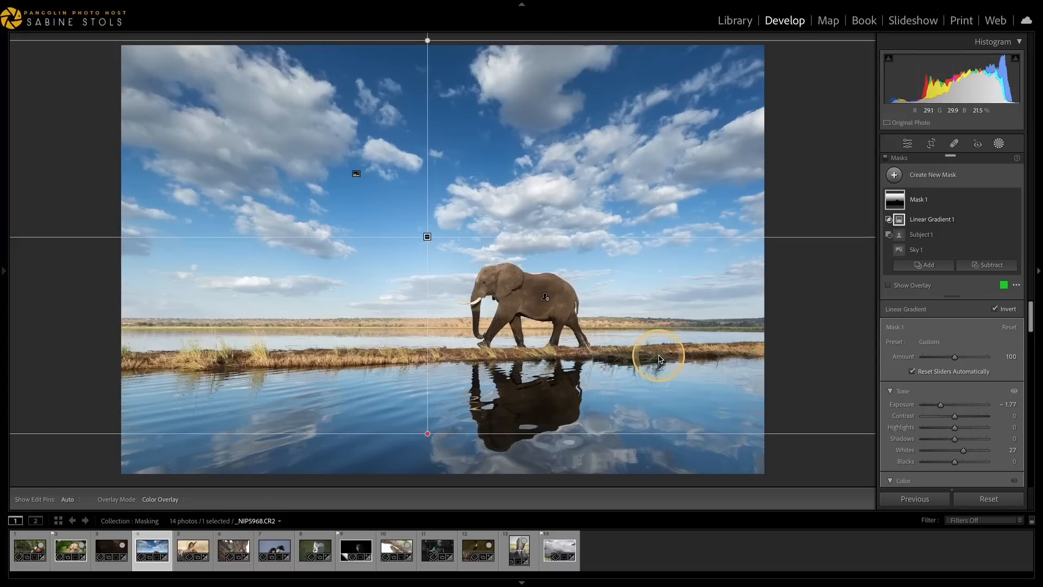
click(894, 199)
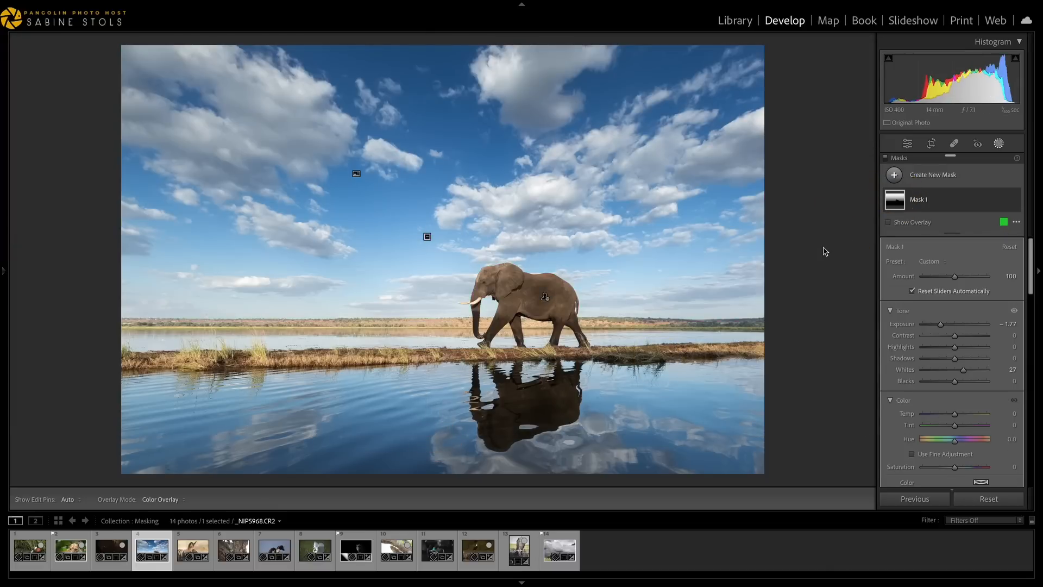
- Create a subject mask for the elephant and subtract a linear gradient drawn upward from the water to exclude the reflection and grass
click(894, 174)
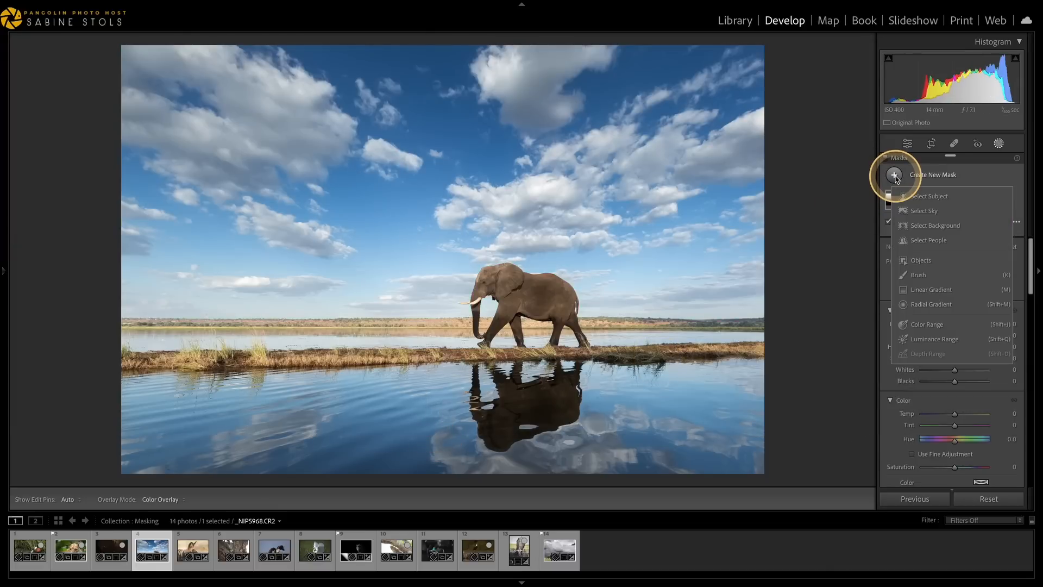
click(934, 196)
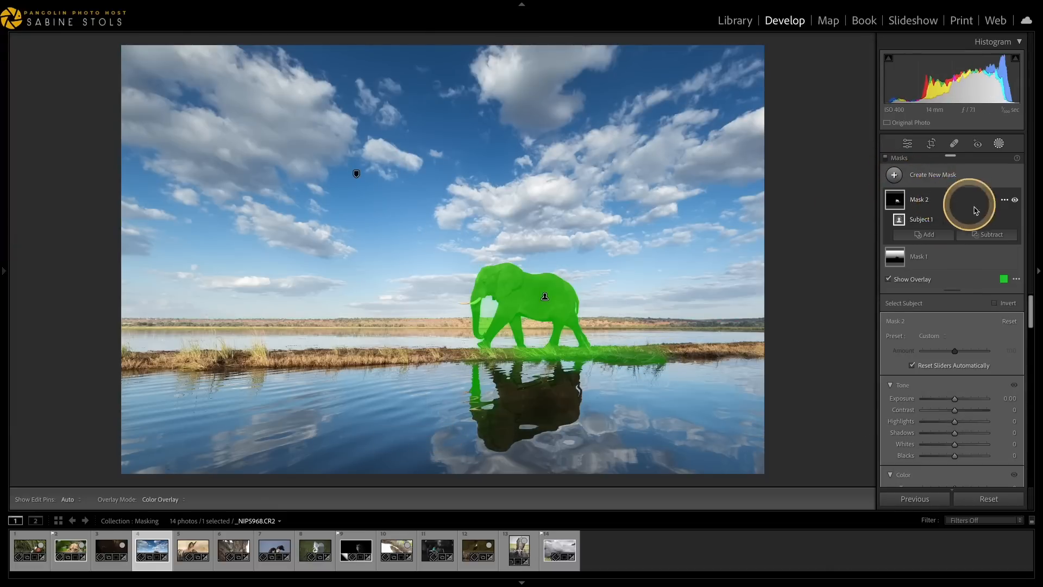
click(987, 234)
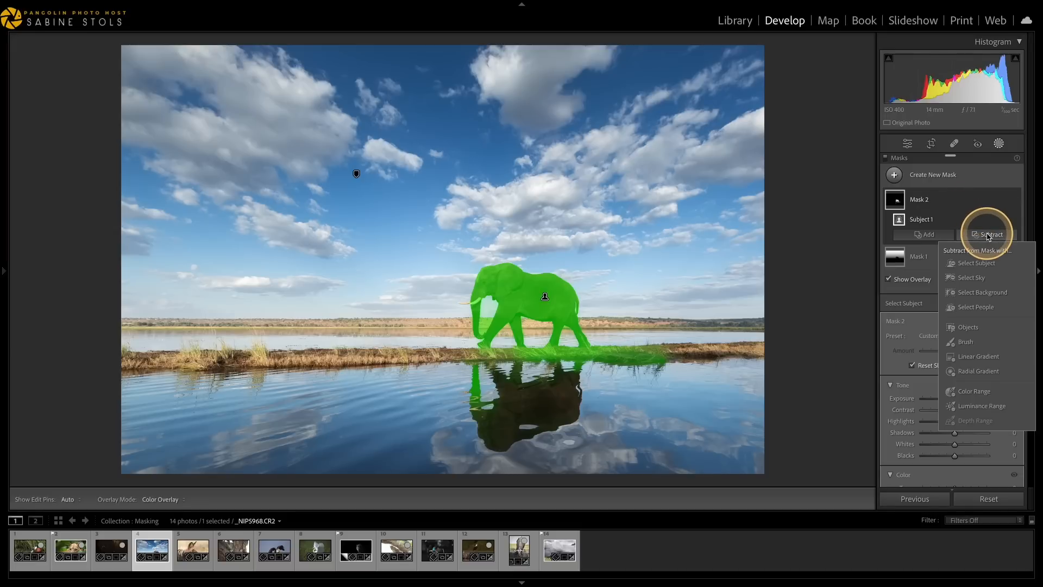
click(984, 321)
drag(475, 382, 473, 303)
- Set the elephant subject mask's clarity to 11 and collapse its component list
drag(954, 415, 962, 463)
drag(1029, 325, 1028, 354)
drag(956, 414, 961, 417)
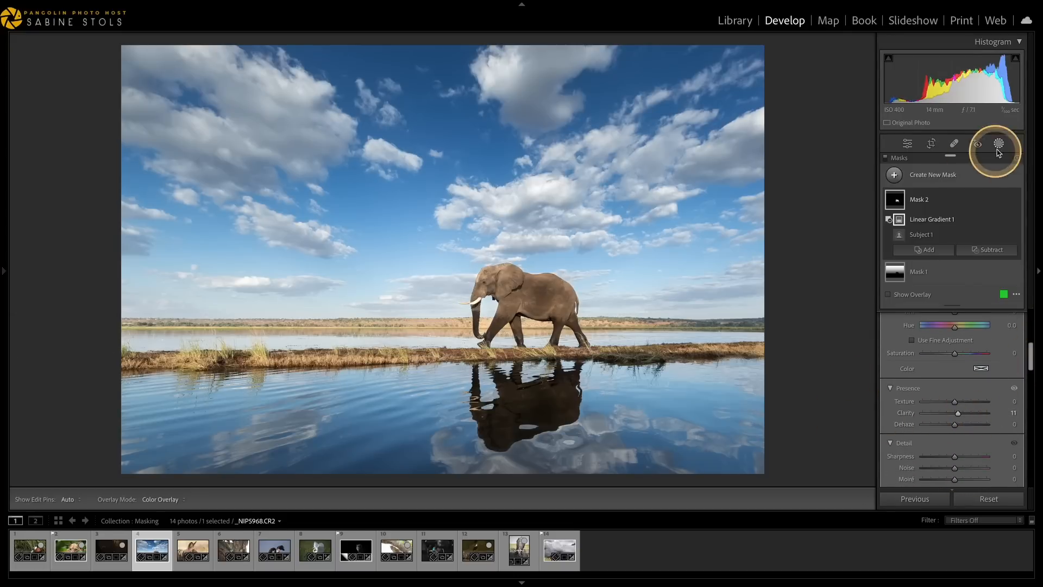
click(891, 195)
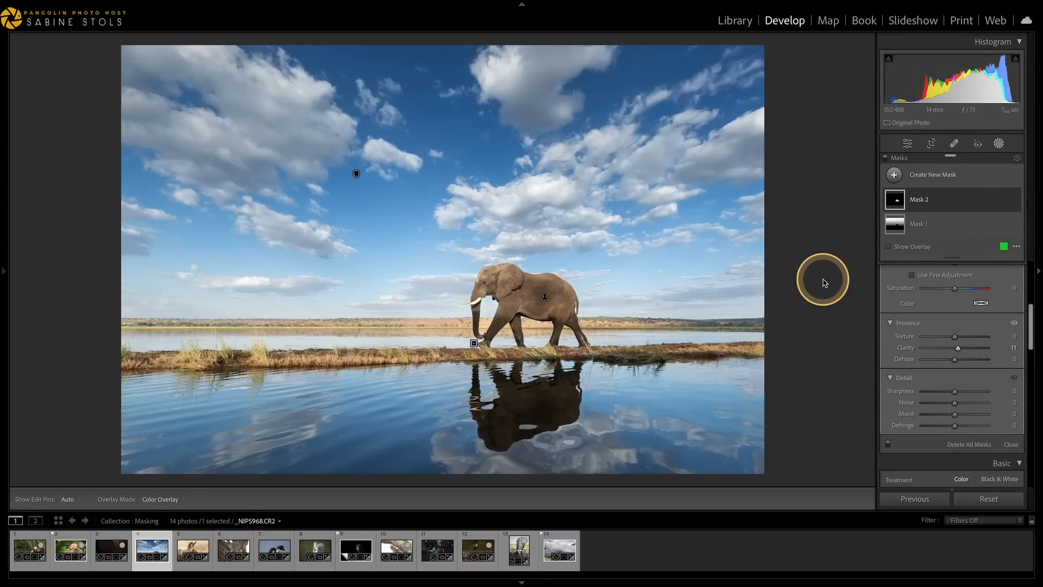
- Toggle all masks off and on to compare the elephant photo with and without the local adjustments
click(887, 159)
click(886, 158)
click(887, 159)
click(886, 158)
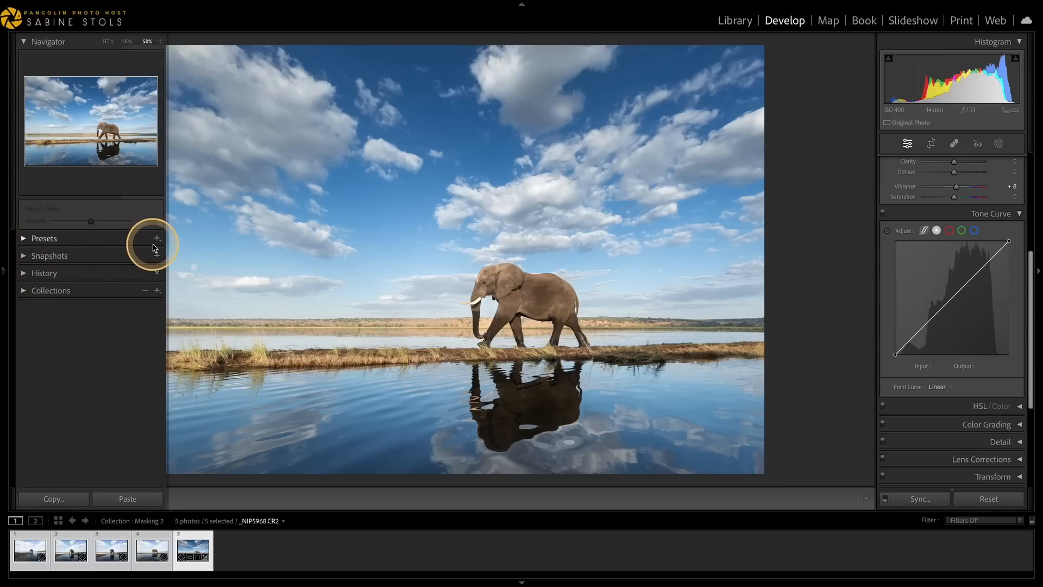
- Create a develop preset named AI Sky & Subject in User Presets, including Masking with Mask 1 and Mask 2
click(156, 239)
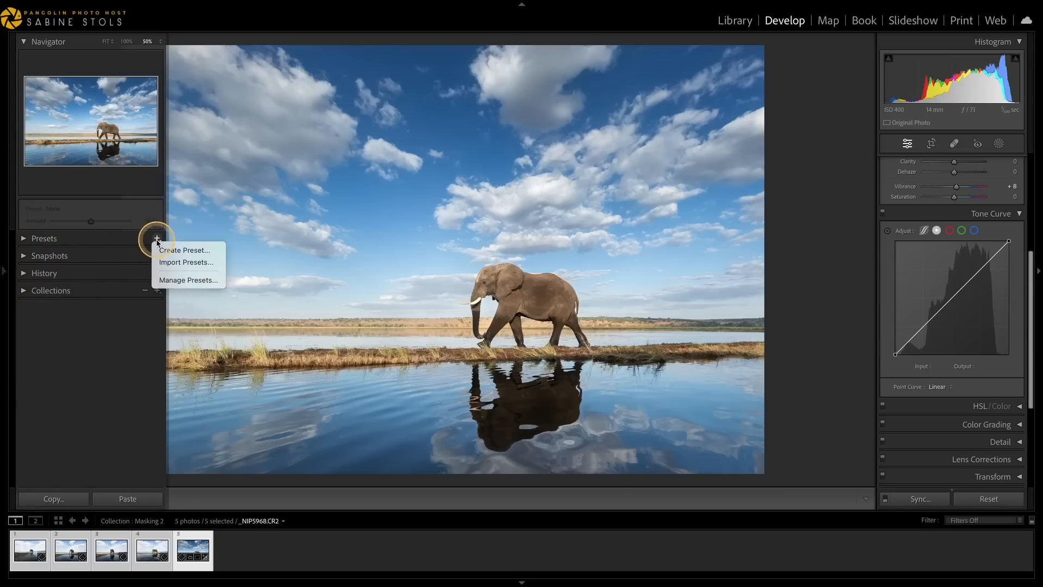
click(166, 249)
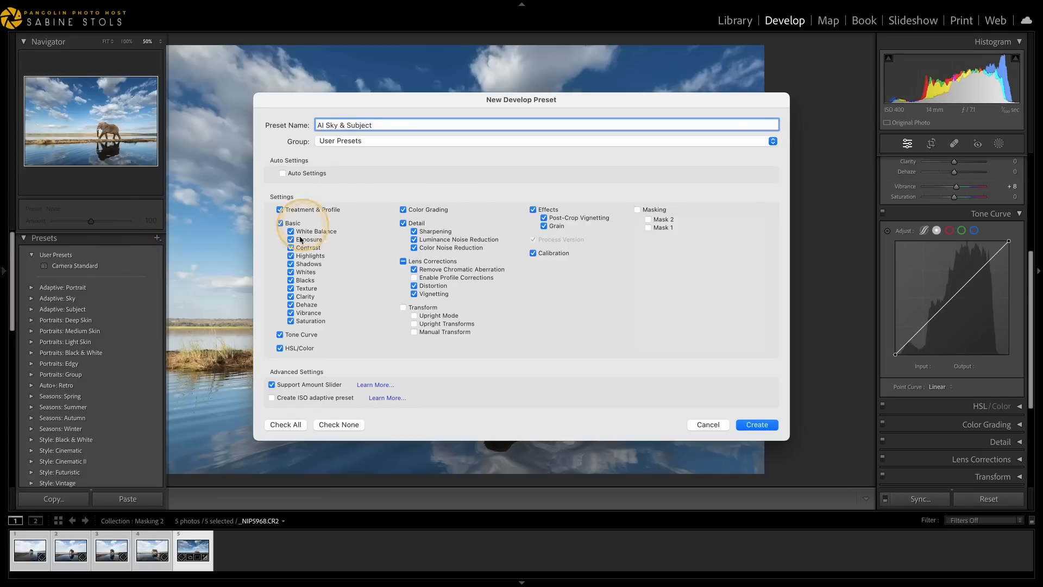
click(639, 209)
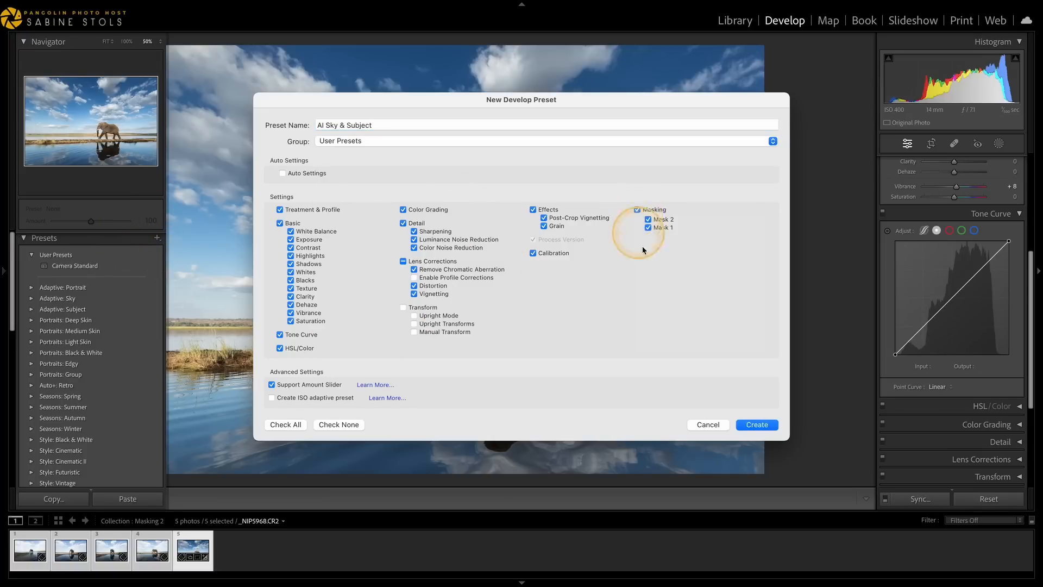
click(757, 424)
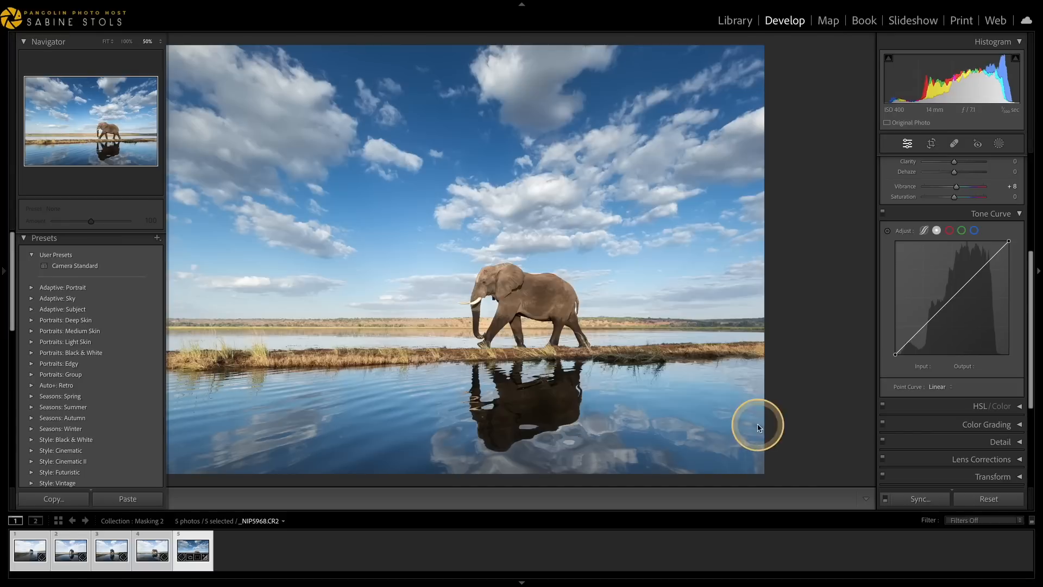
- Apply the AI Sky & Subject user preset to the first four elephant photos in the Library grid
key(F7)
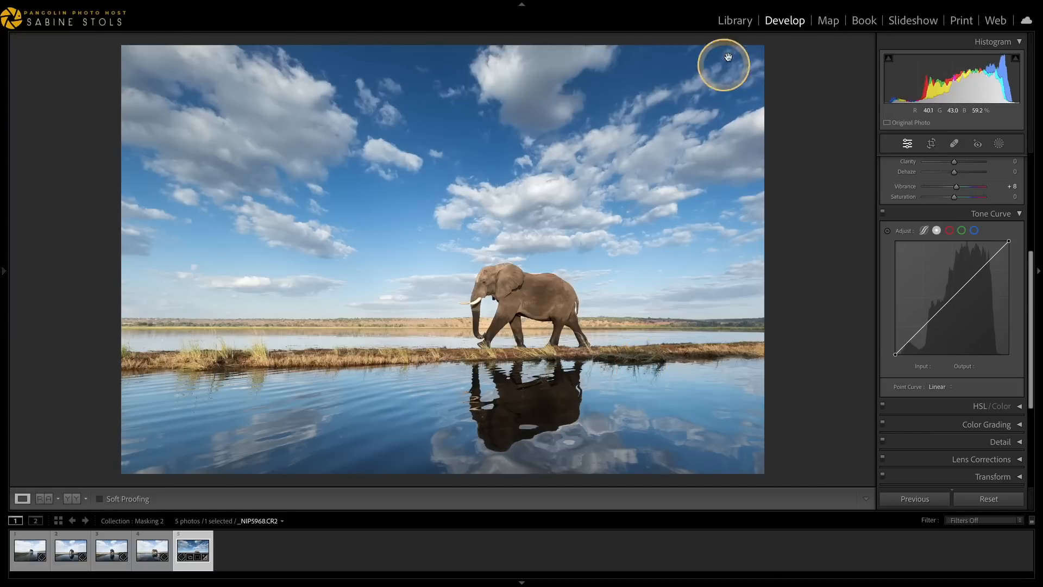
click(739, 25)
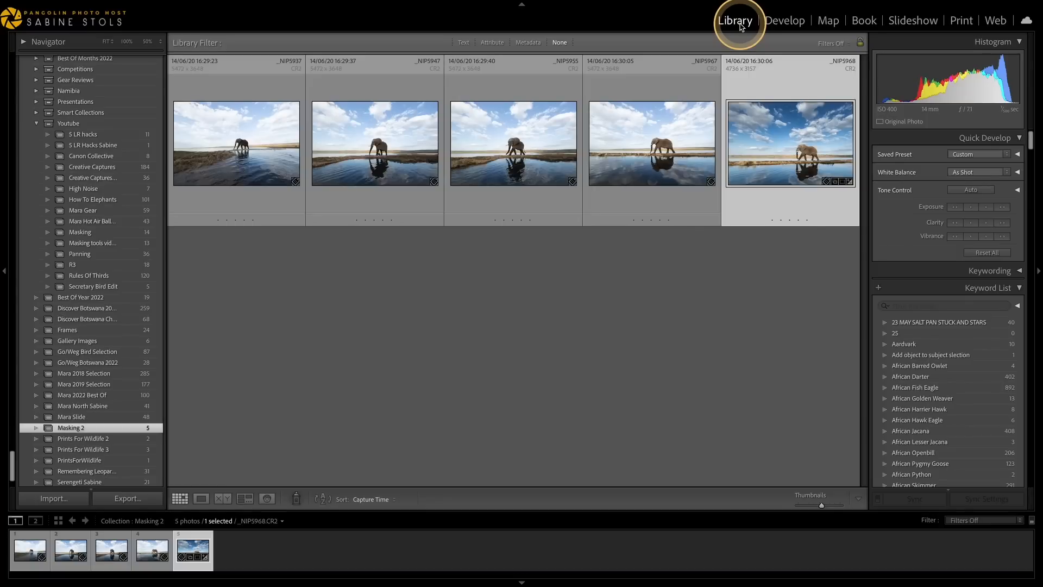
click(263, 173)
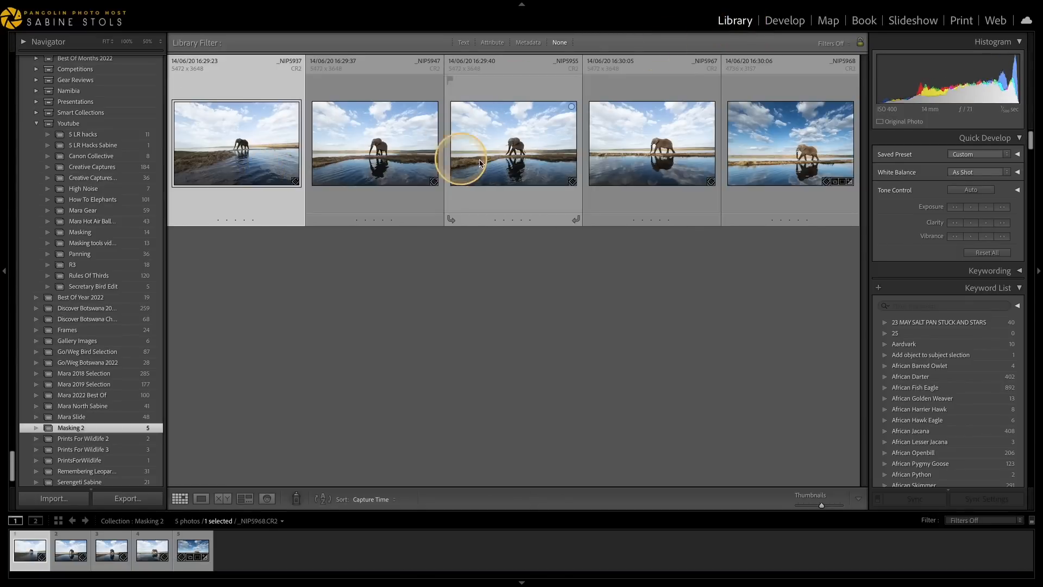
shift+click(643, 157)
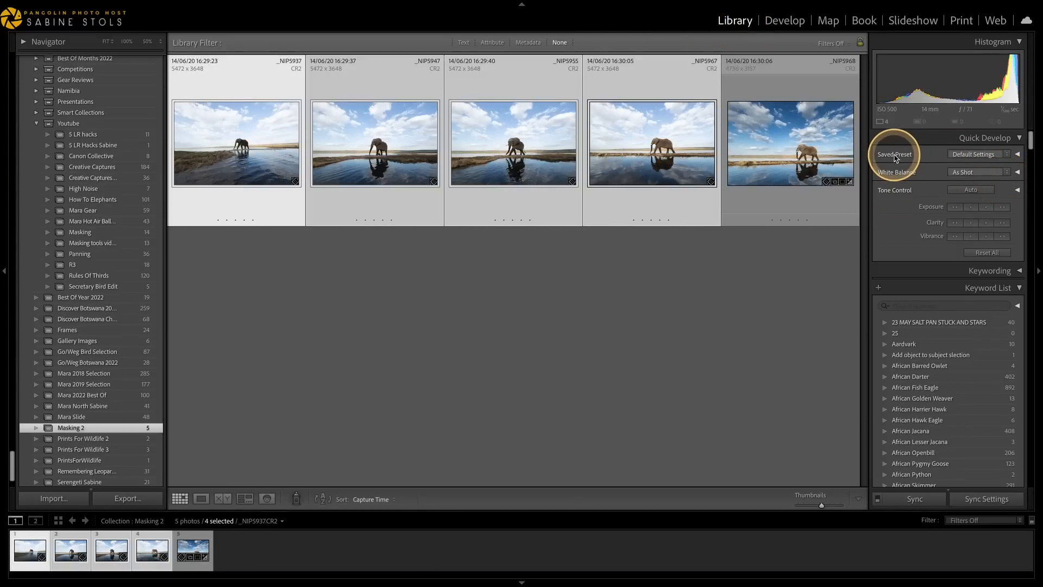
click(1008, 156)
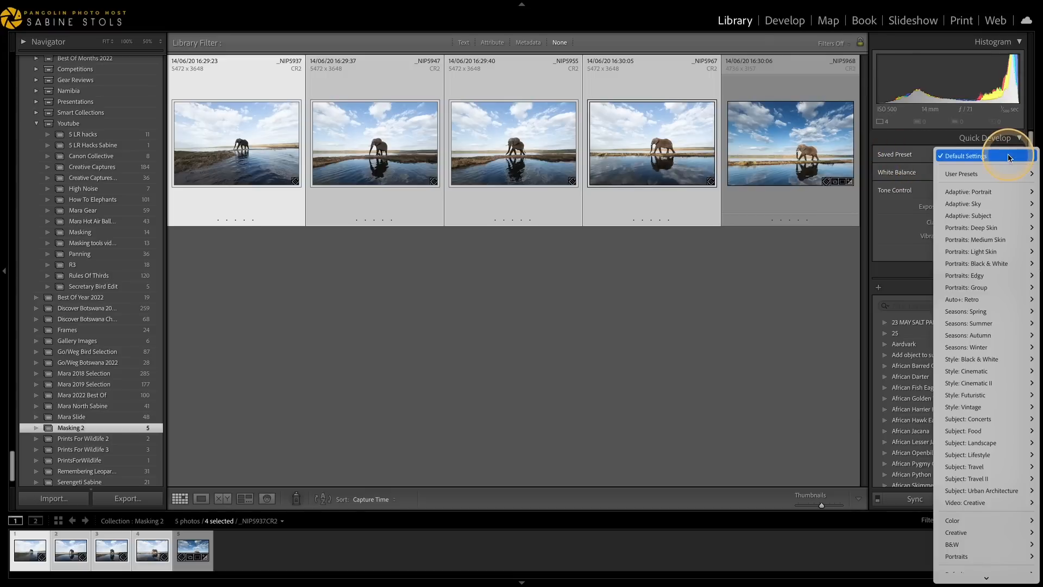
mouse_move(992, 173)
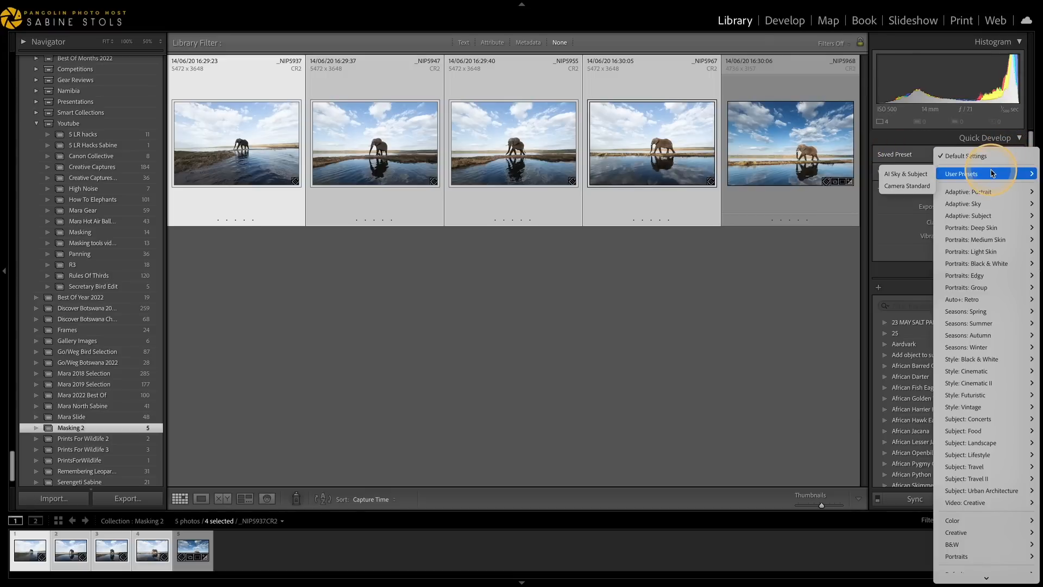
click(917, 174)
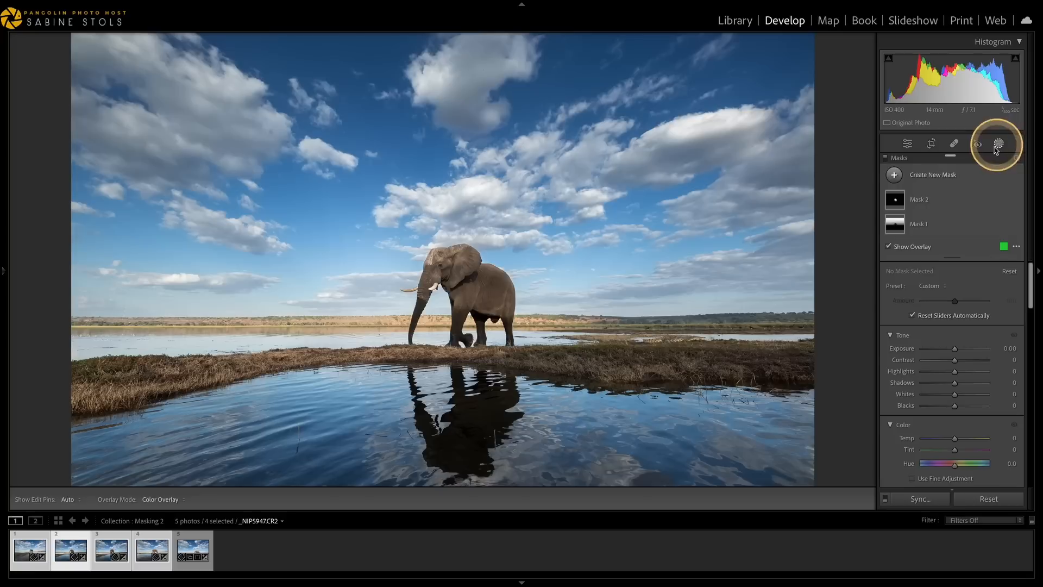
- Inspect the coverage of Mask 2 and Mask 1 on the second elephant photo
click(897, 202)
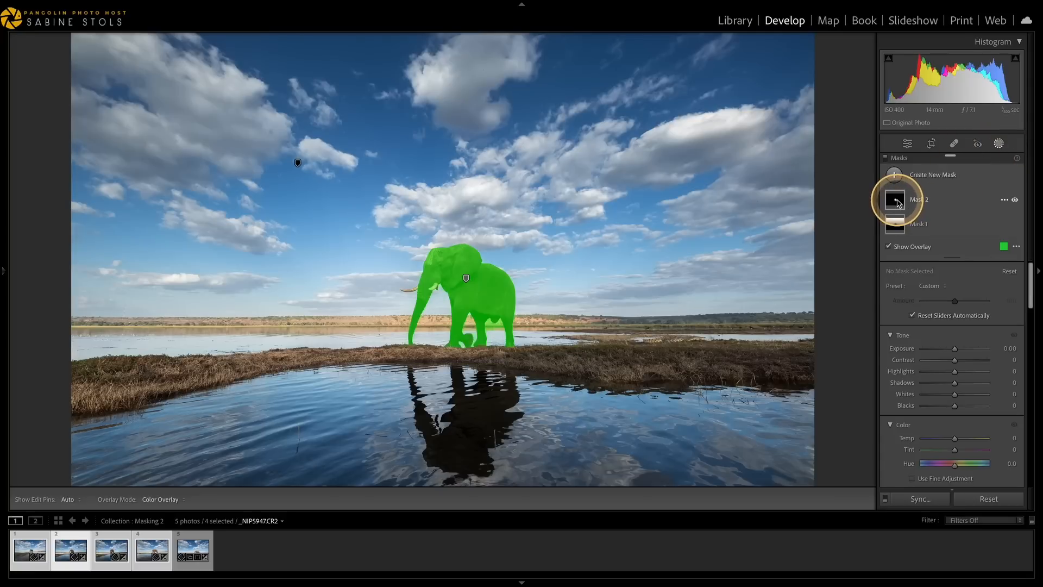
click(894, 225)
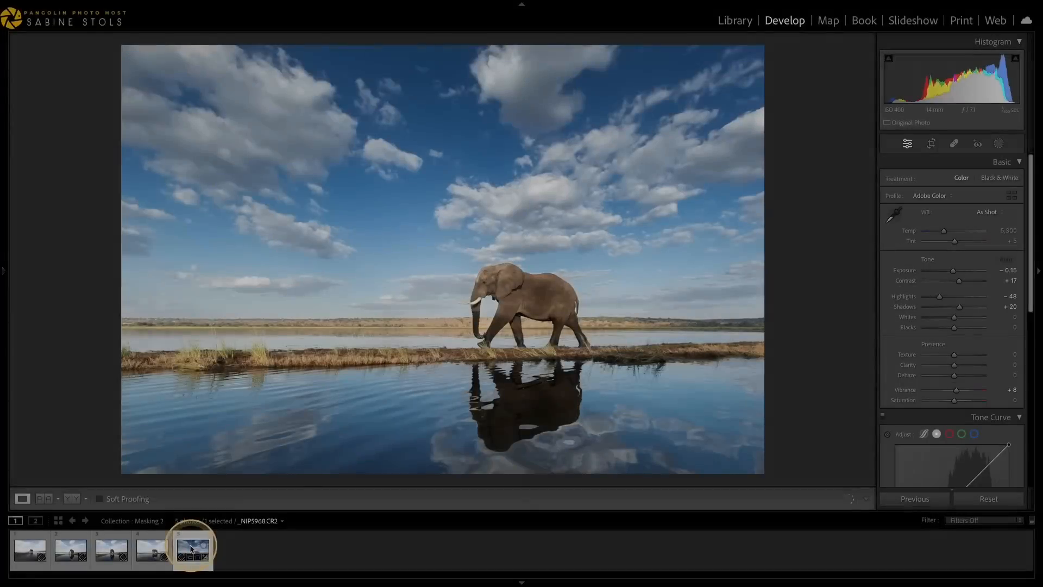
- Synchronize the edited fifth elephant photo's settings, including Masking with both masks, to the other four photos
click(32, 548)
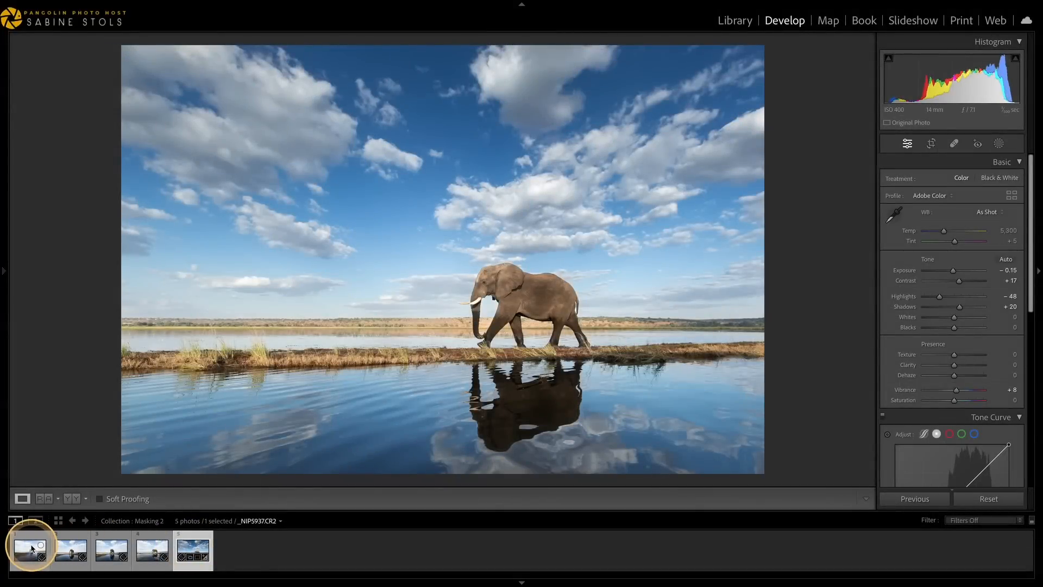
shift+click(32, 548)
click(923, 504)
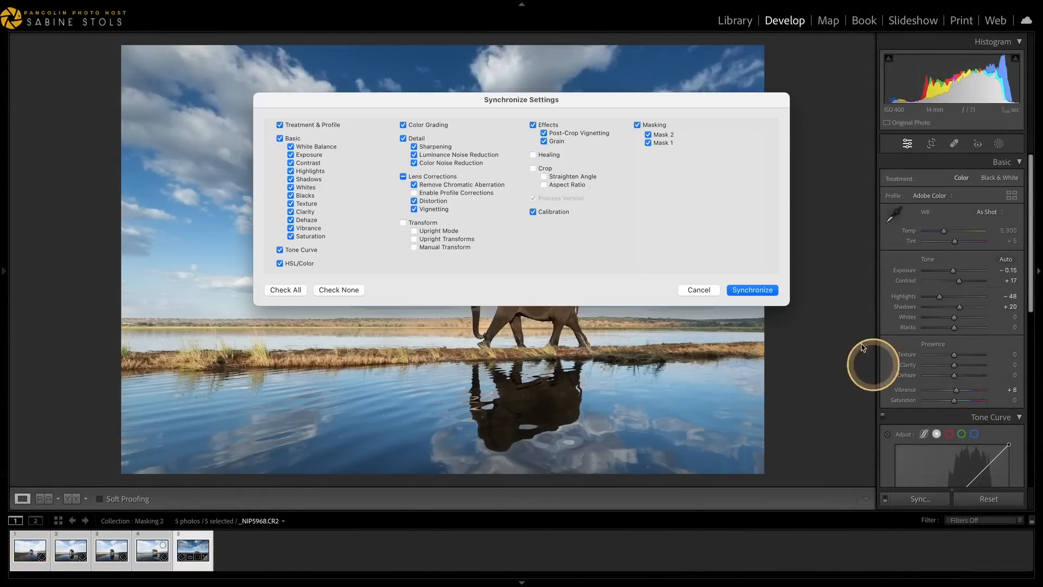
click(761, 289)
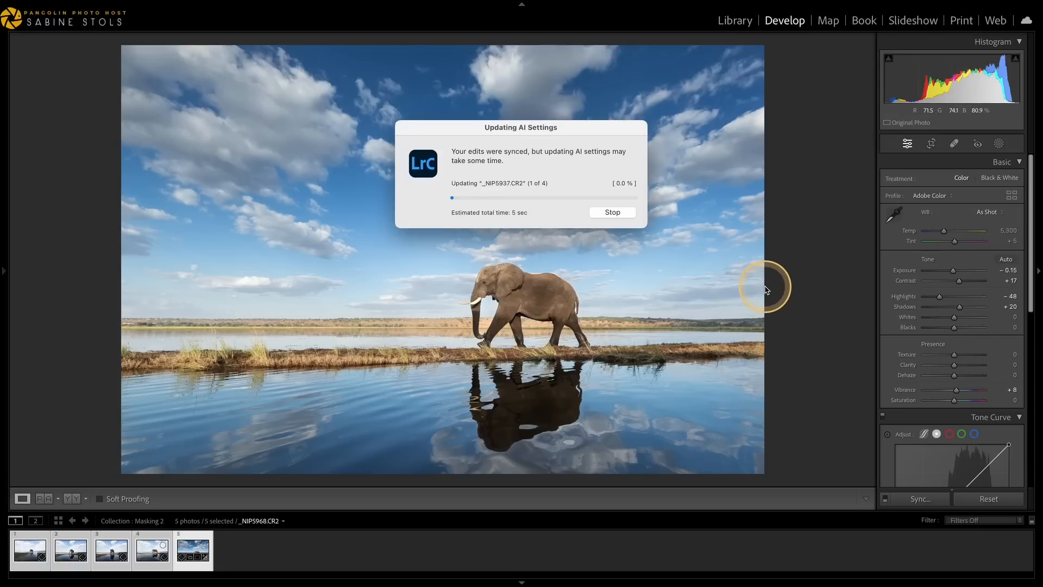